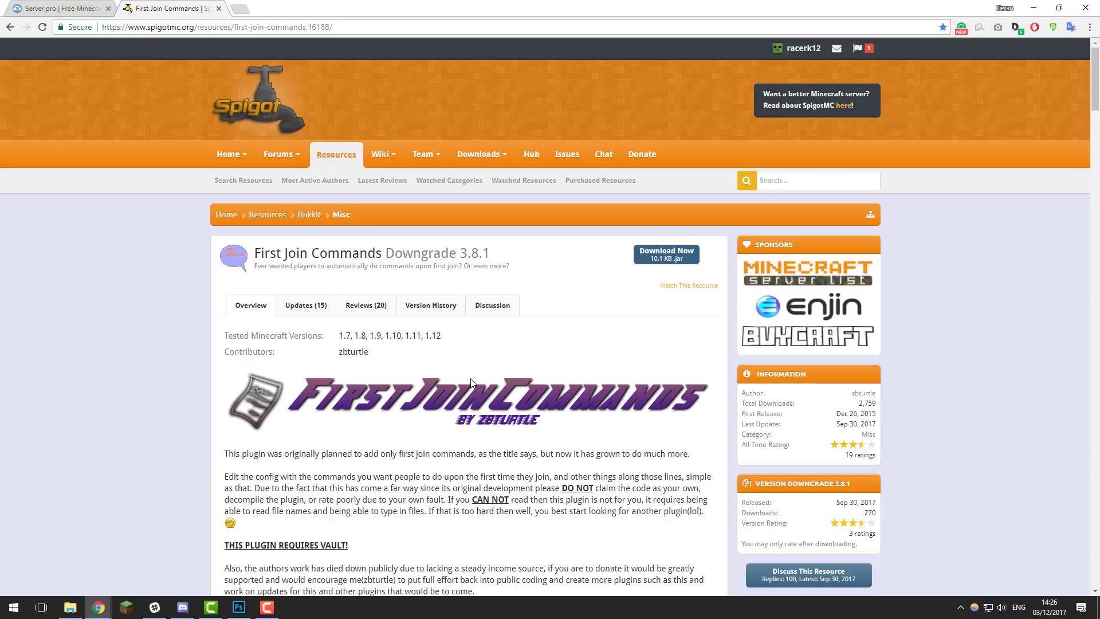
Step: Download the First Join Commands plugin from its Spigot page and save FirstJoinCommands.jar in the Downloads folder
{"action": "scroll", "coordinate": [458, 386], "scroll_direction": "down", "scroll_amount": 7}
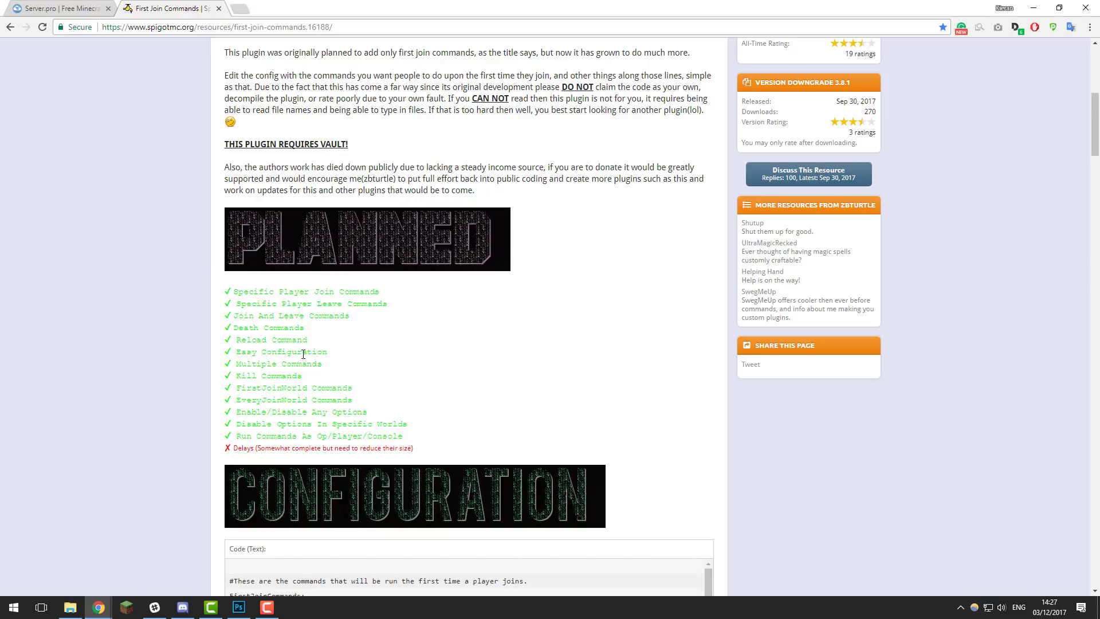
{"action": "scroll", "coordinate": [341, 375], "scroll_direction": "up", "scroll_amount": 3}
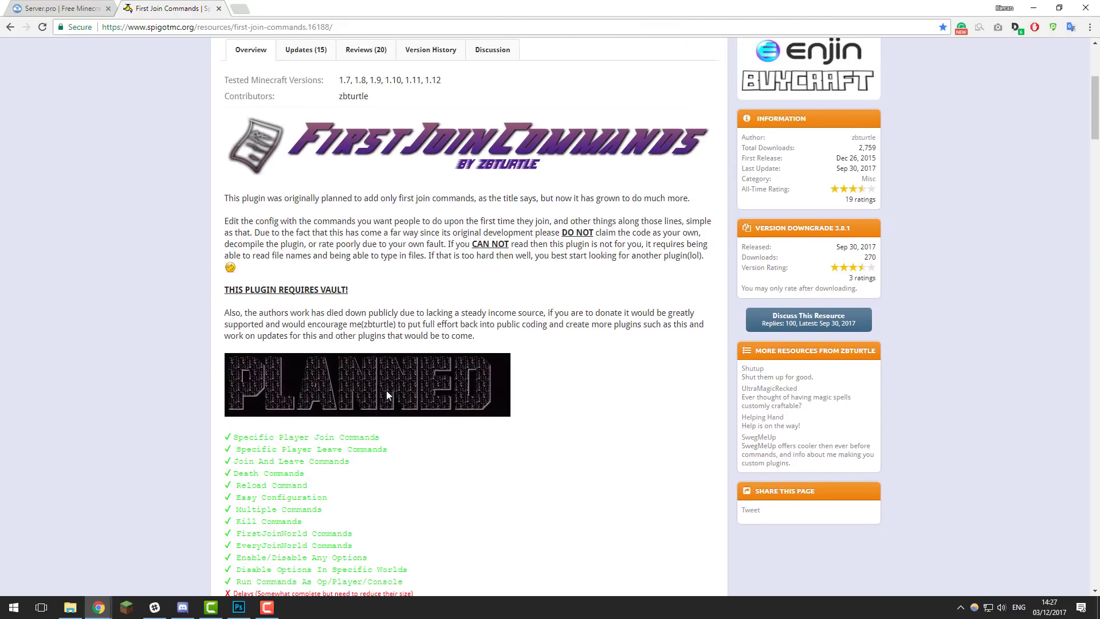
{"action": "scroll", "coordinate": [386, 391], "scroll_direction": "up", "scroll_amount": 2}
{"action": "scroll", "coordinate": [344, 286], "scroll_direction": "up", "scroll_amount": 1}
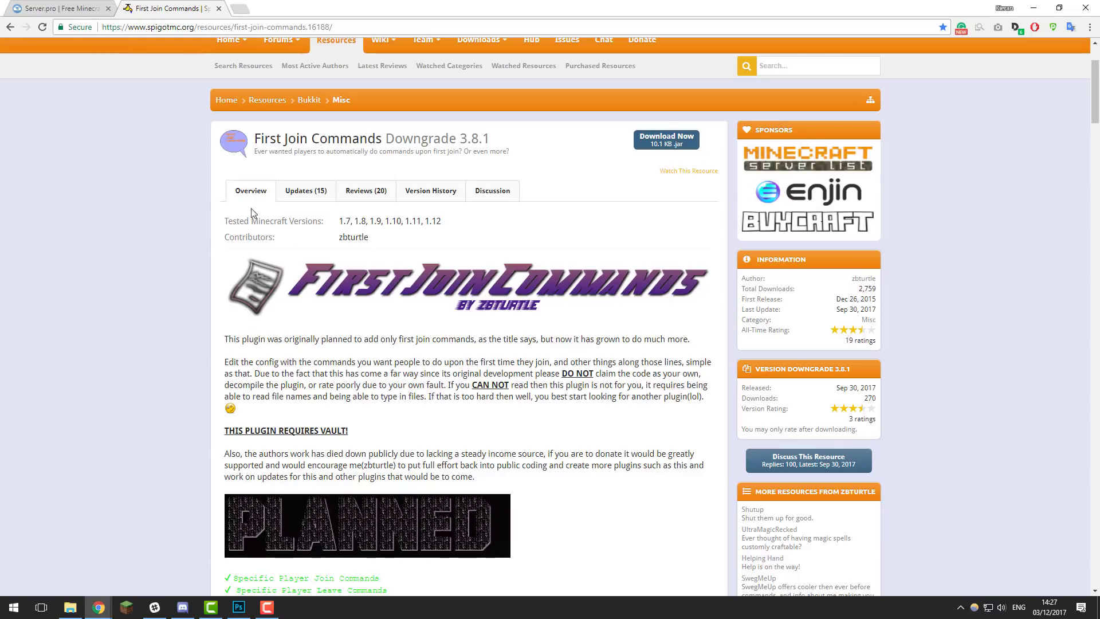
{"action": "left_click", "coordinate": [91, 6]}
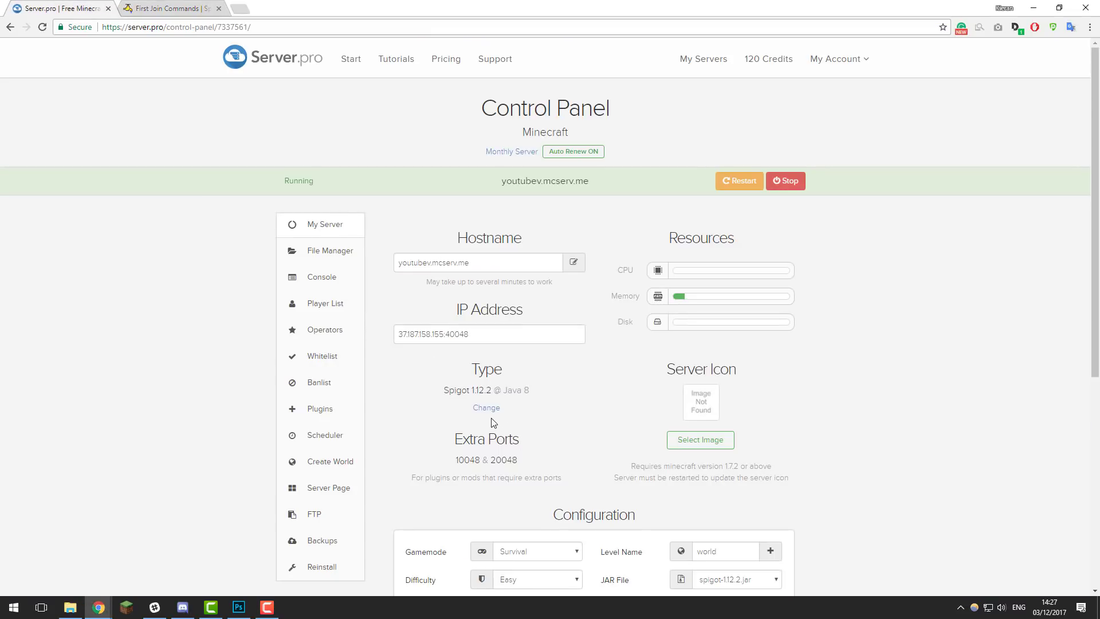
{"action": "left_click", "coordinate": [166, 7]}
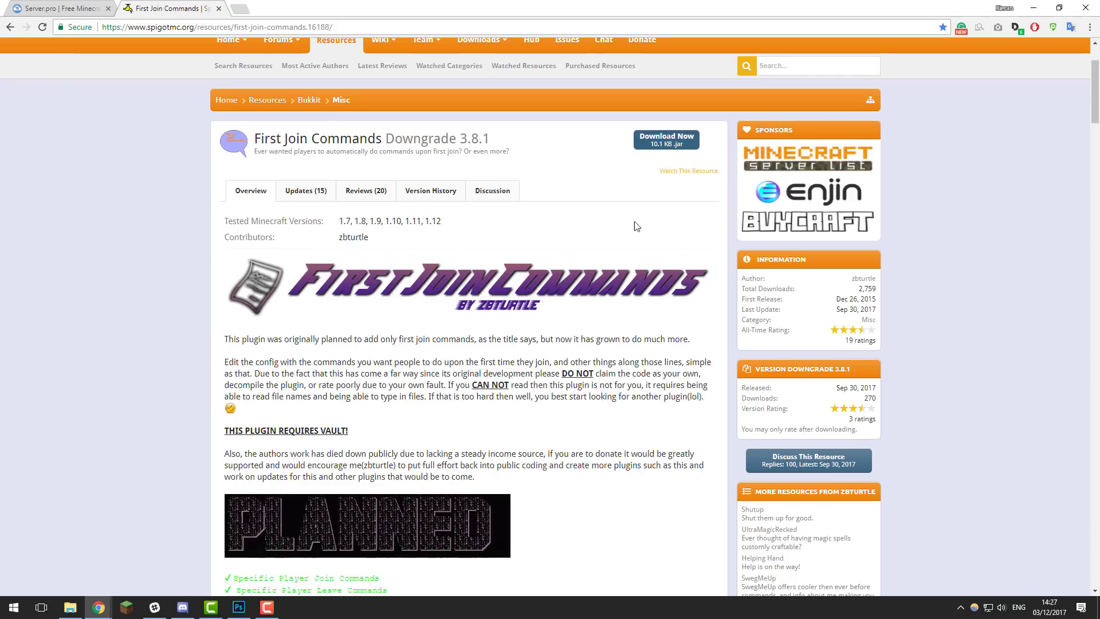
{"action": "left_click", "coordinate": [676, 146]}
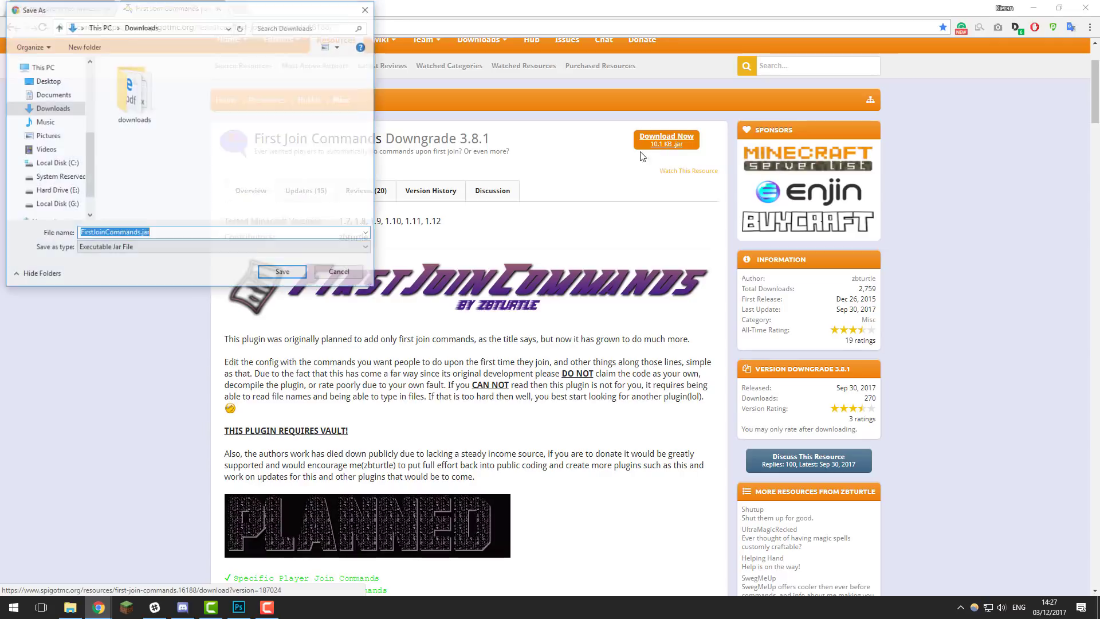
{"action": "left_click", "coordinate": [283, 274]}
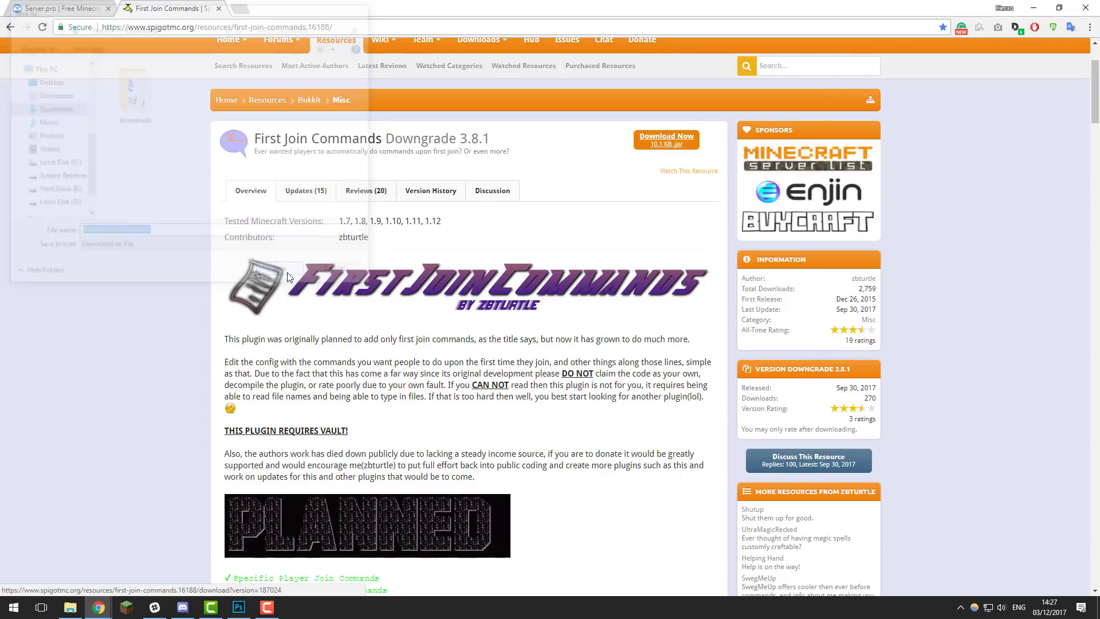
Step: Search the server's Bukkit plugins for "vault" in the Server.pro control panel and install the latest version of Vault
{"action": "left_click", "coordinate": [68, 5]}
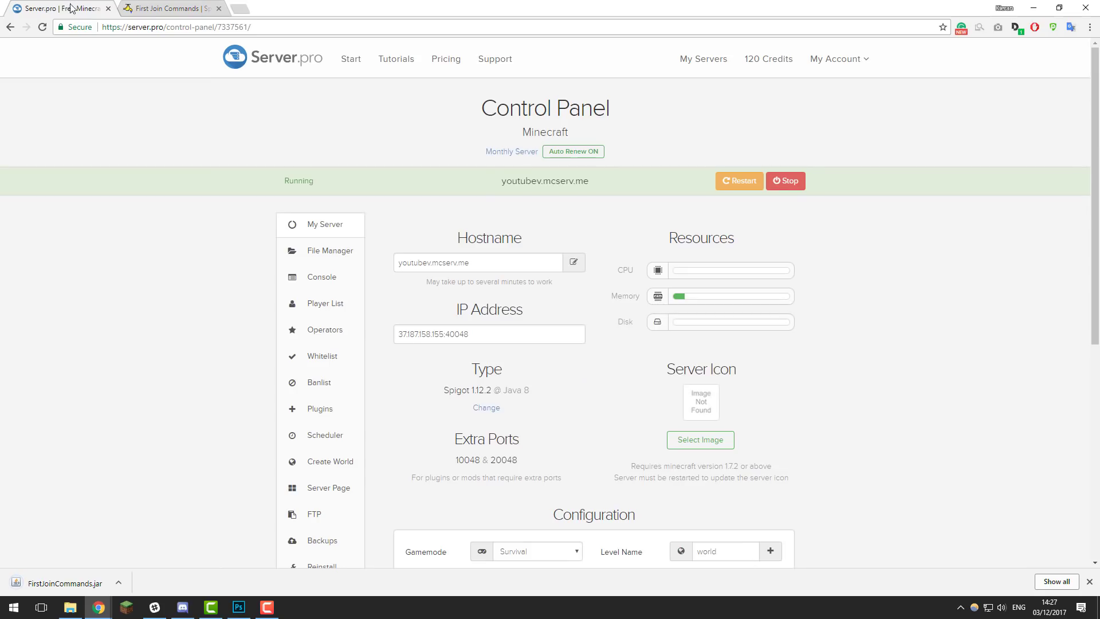
{"action": "left_click", "coordinate": [327, 414]}
{"action": "left_click", "coordinate": [434, 302]}
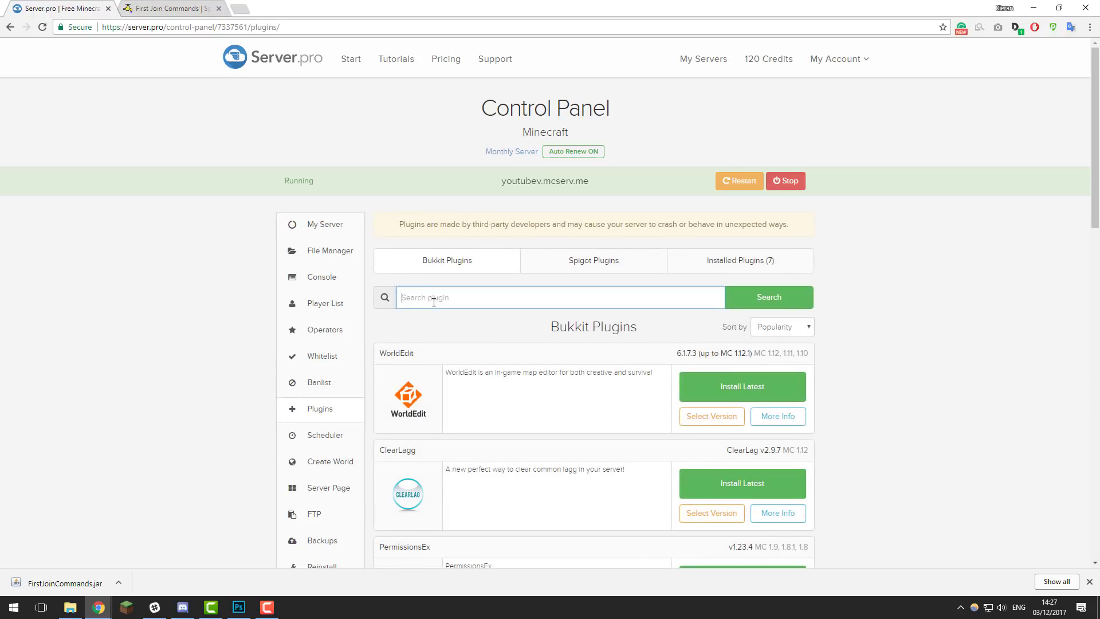
{"action": "type", "text": "vault"}
{"action": "left_click", "coordinate": [760, 308]}
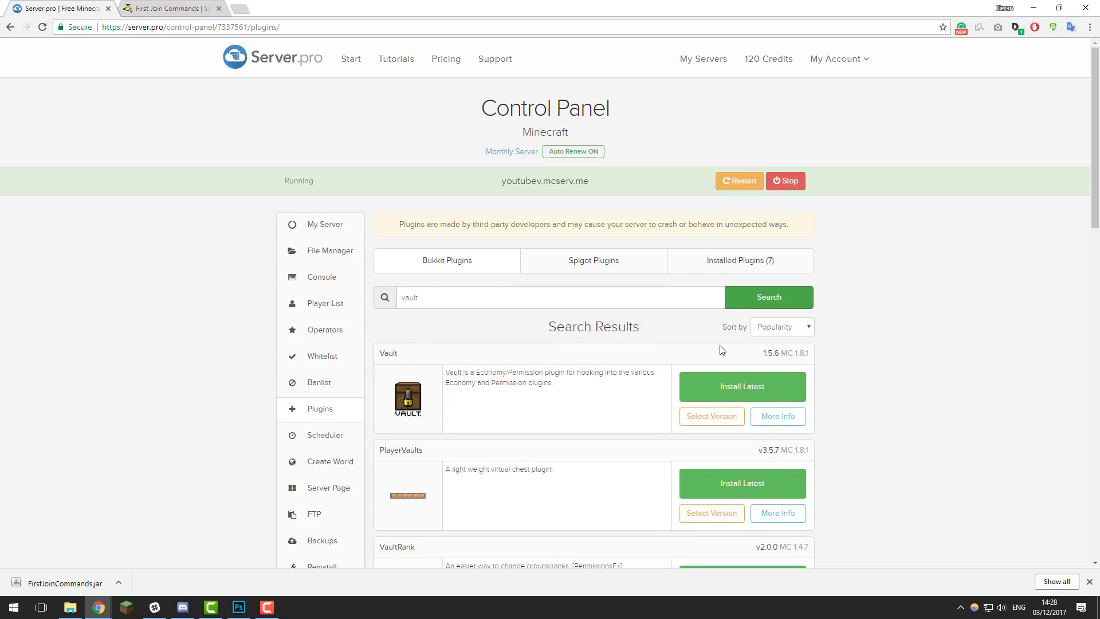
{"action": "left_click", "coordinate": [731, 387]}
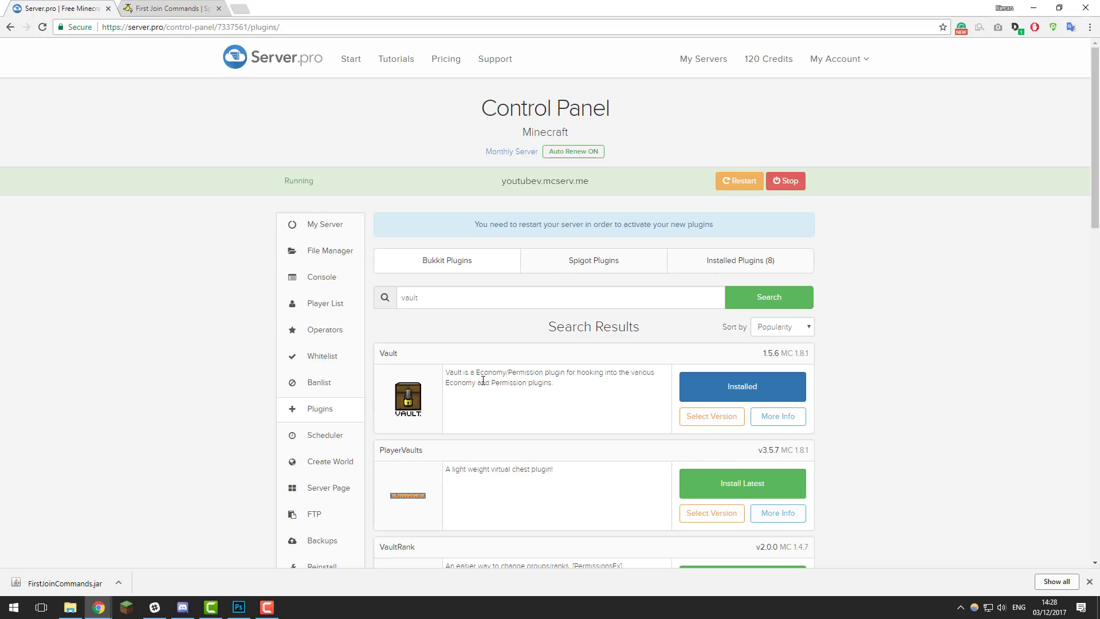
Step: Upload FirstJoinCommands.jar from the computer's Downloads folder to the server's plugins folder
{"action": "left_click", "coordinate": [332, 258]}
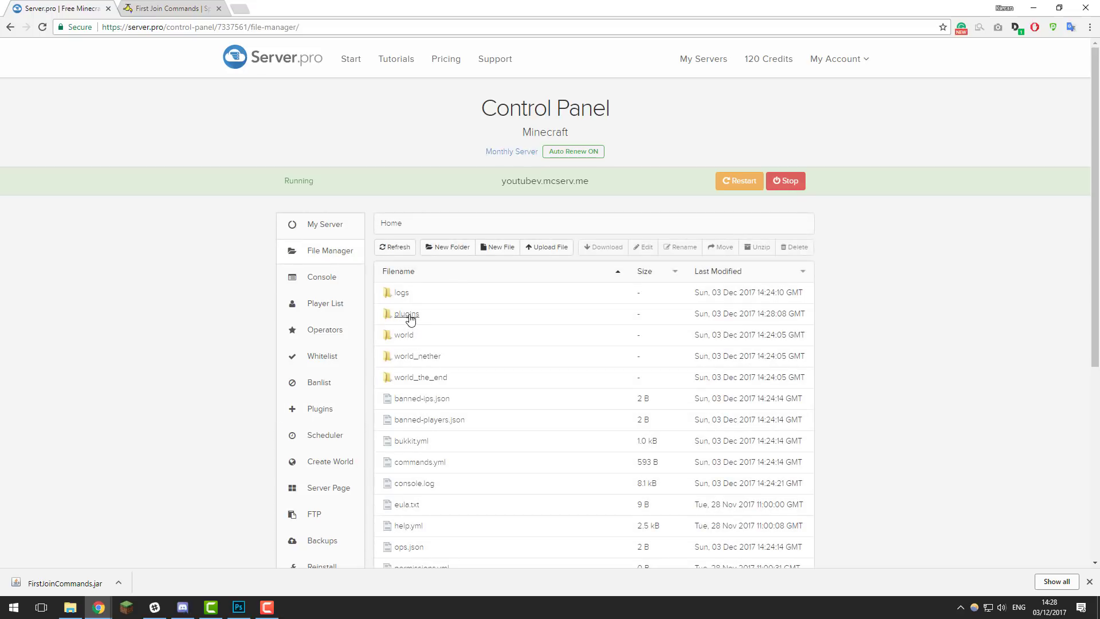
{"action": "left_click", "coordinate": [408, 314]}
{"action": "left_click", "coordinate": [547, 250]}
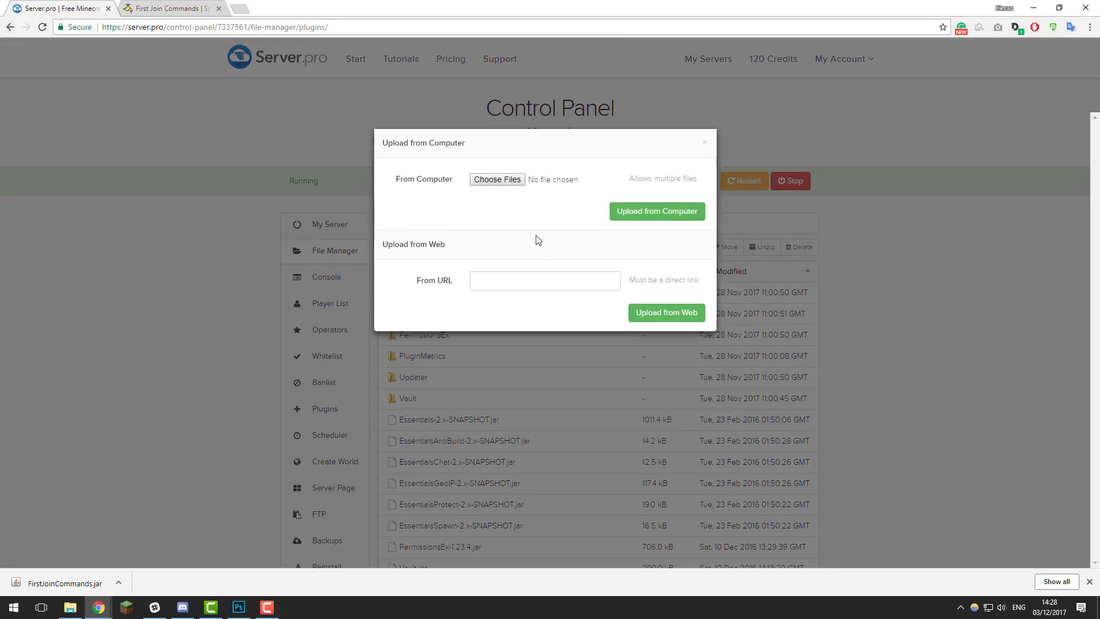
{"action": "left_click", "coordinate": [497, 180]}
{"action": "left_click", "coordinate": [195, 83]}
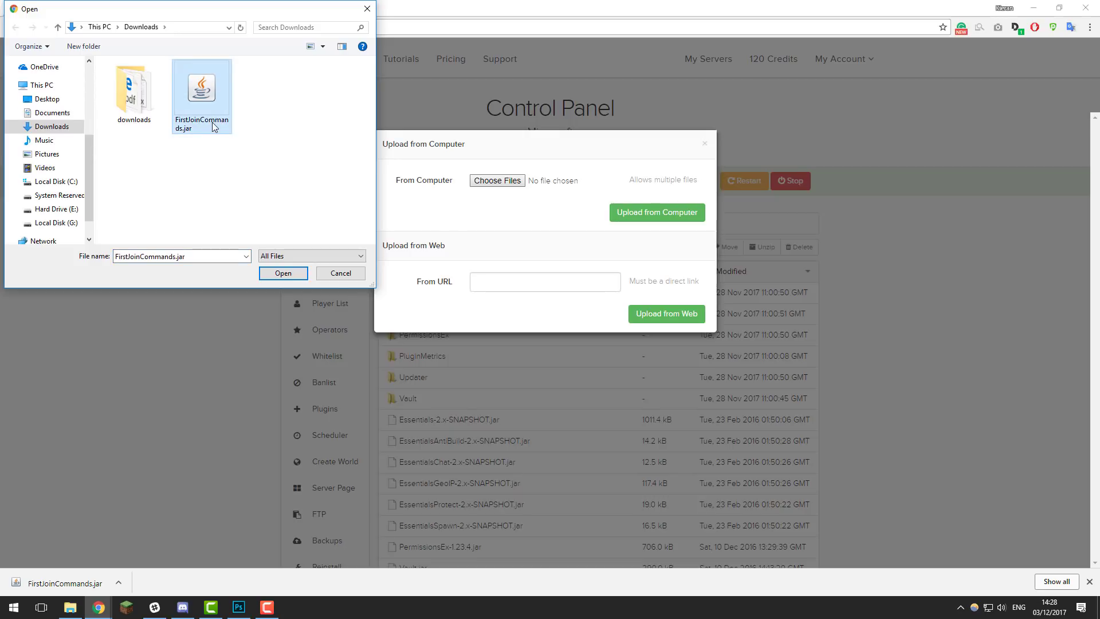
{"action": "left_click", "coordinate": [282, 273]}
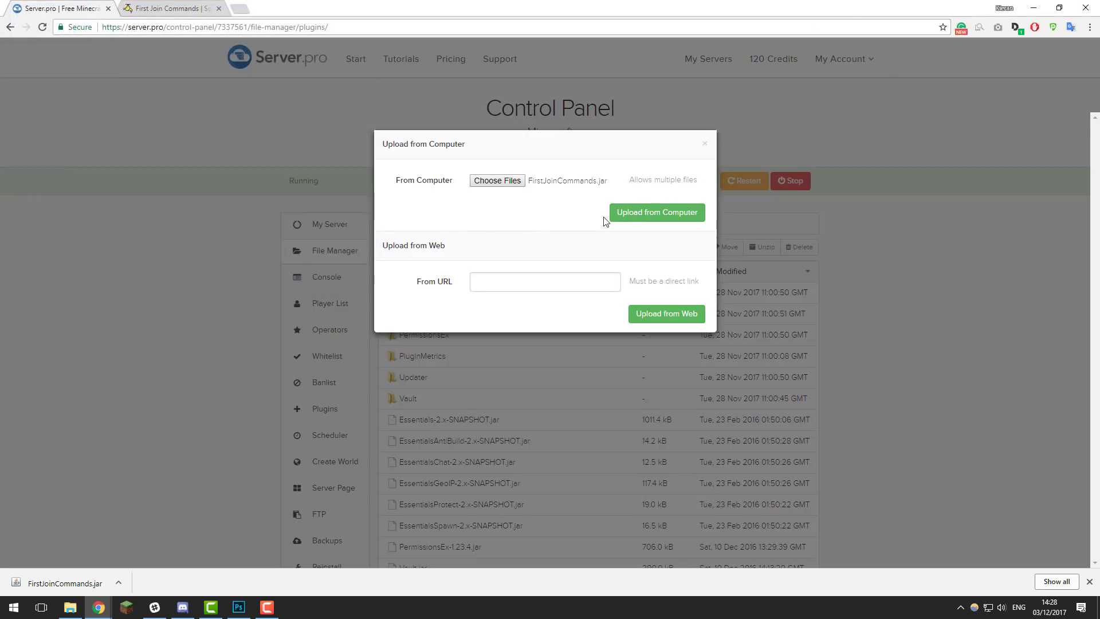
{"action": "left_click", "coordinate": [642, 213]}
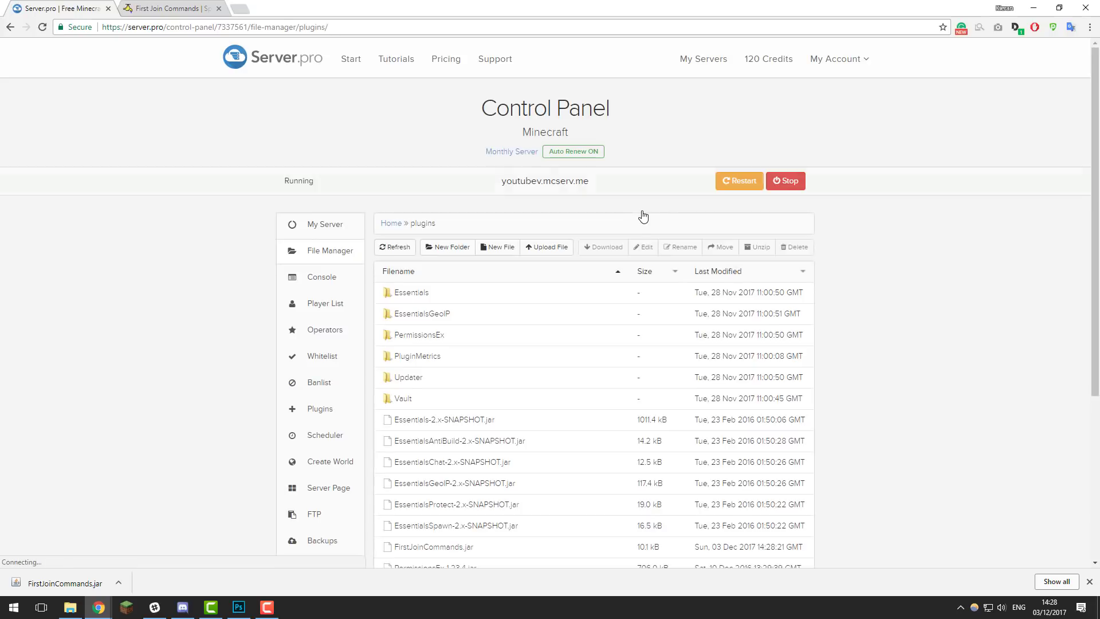
Step: Restart the server and open config.yml from the FirstJoinCommands folder inside plugins to review its command sections
{"action": "left_click", "coordinate": [736, 181]}
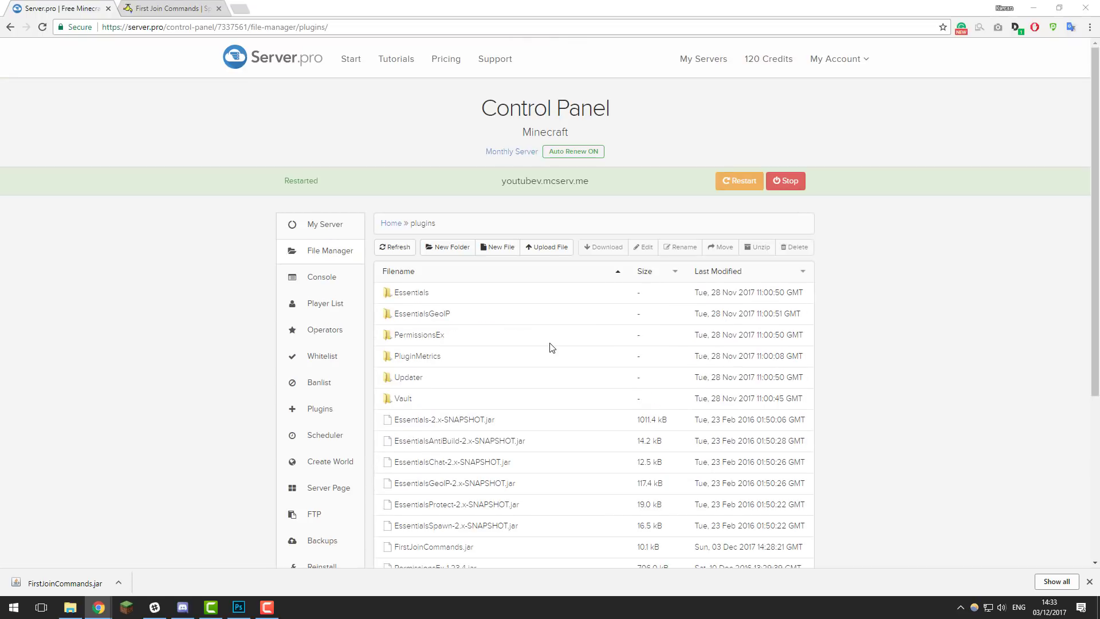
{"action": "left_click", "coordinate": [399, 251]}
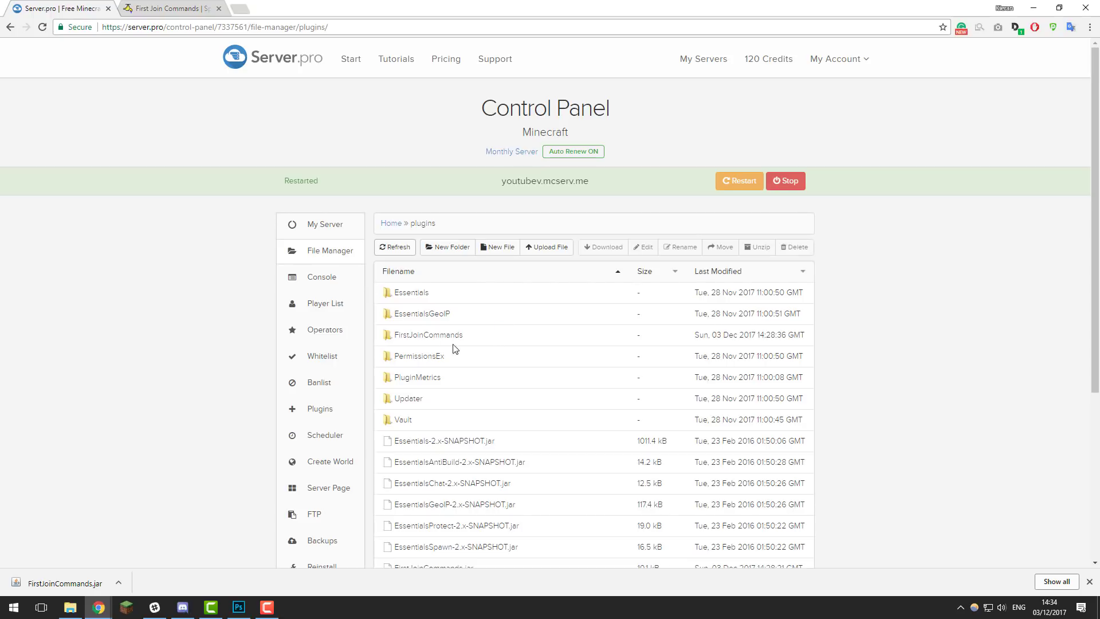
{"action": "scroll", "coordinate": [510, 373], "scroll_direction": "down", "scroll_amount": 1}
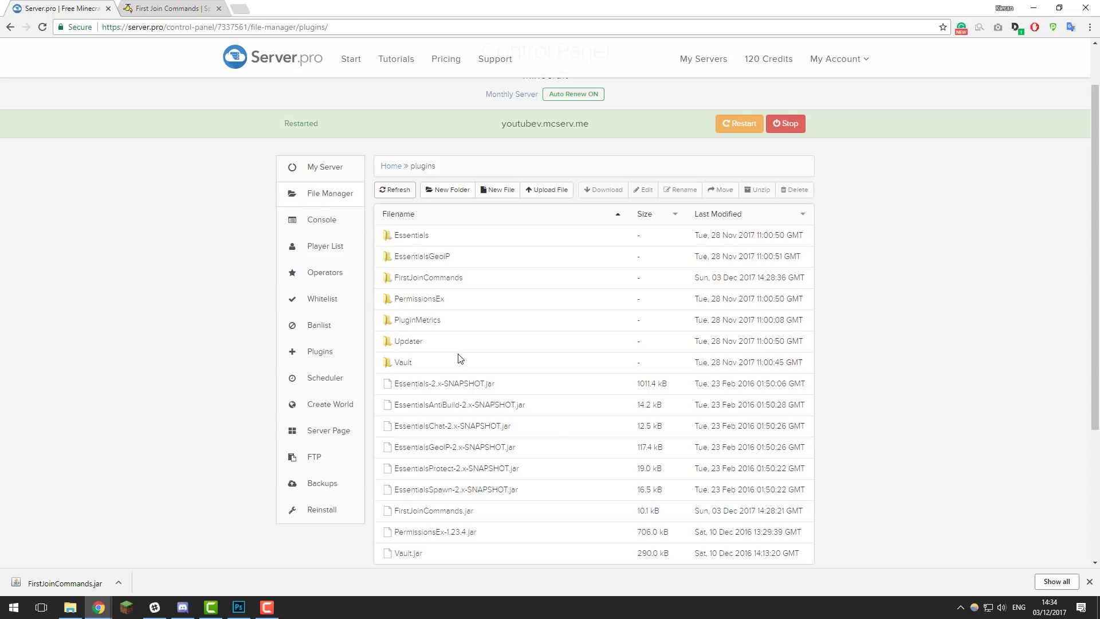
{"action": "double_click", "coordinate": [451, 280]}
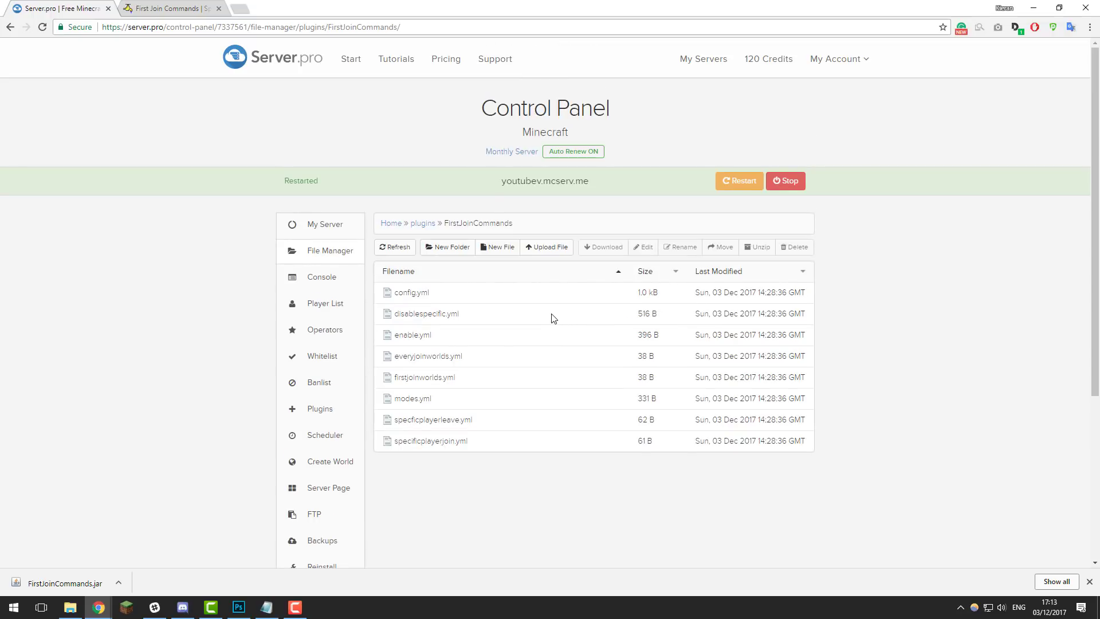
{"action": "left_click", "coordinate": [434, 298]}
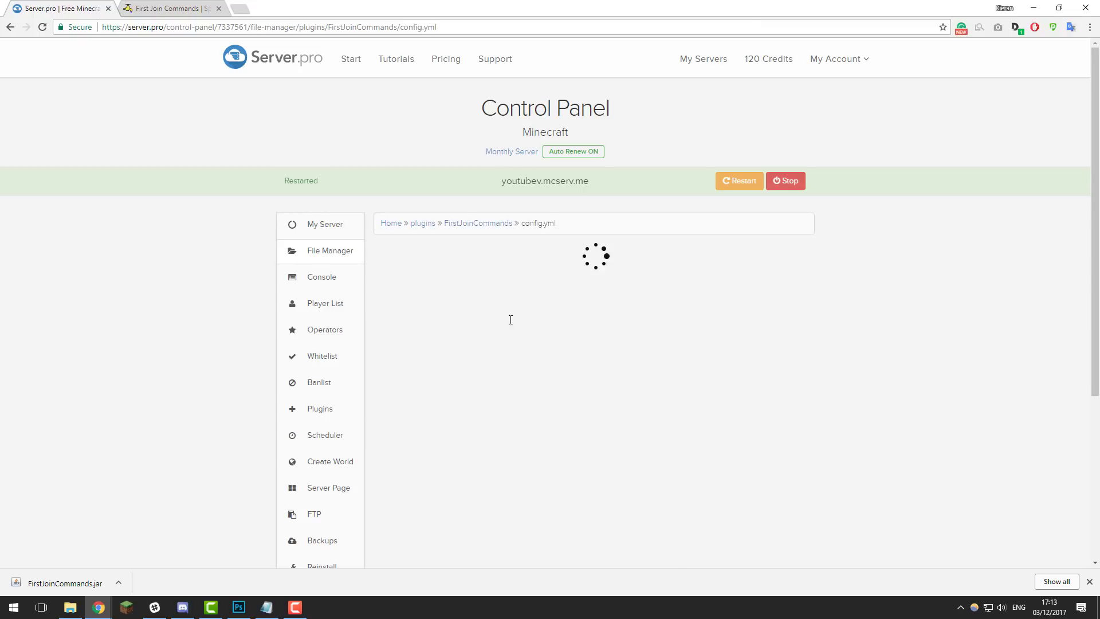
{"action": "left_click", "coordinate": [520, 342]}
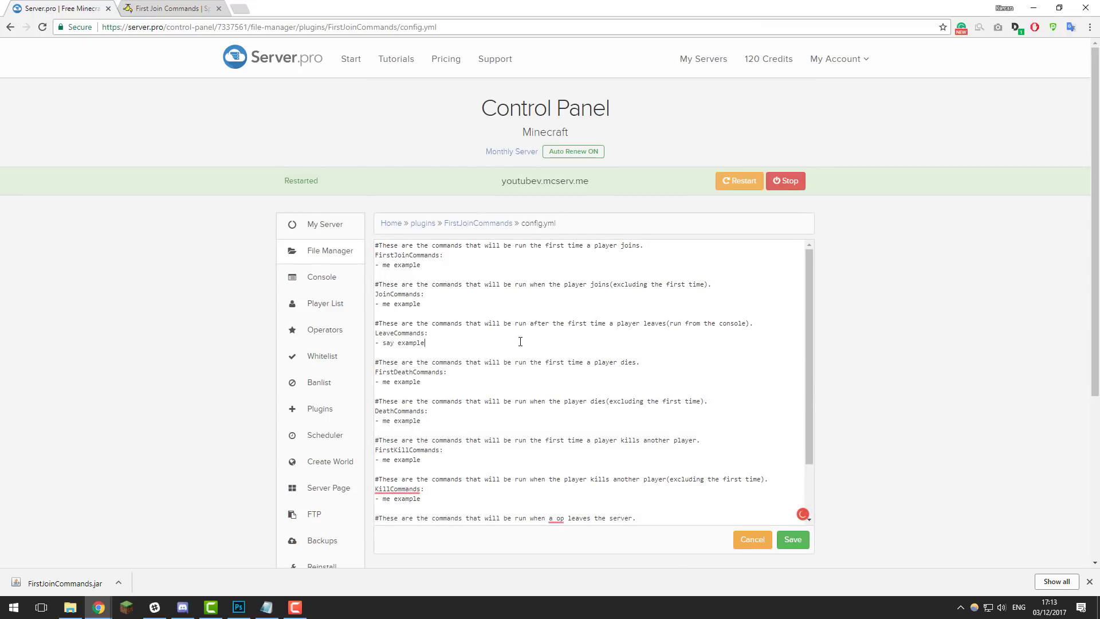
{"action": "scroll", "coordinate": [534, 353], "scroll_direction": "down", "scroll_amount": 2}
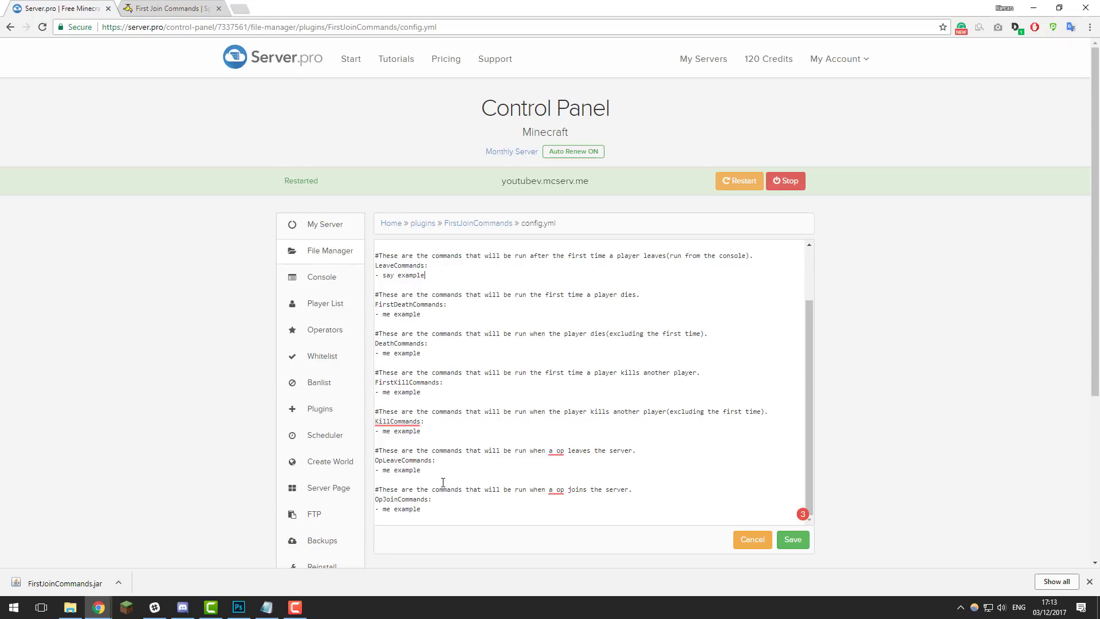
{"action": "scroll", "coordinate": [443, 321], "scroll_direction": "up", "scroll_amount": 2}
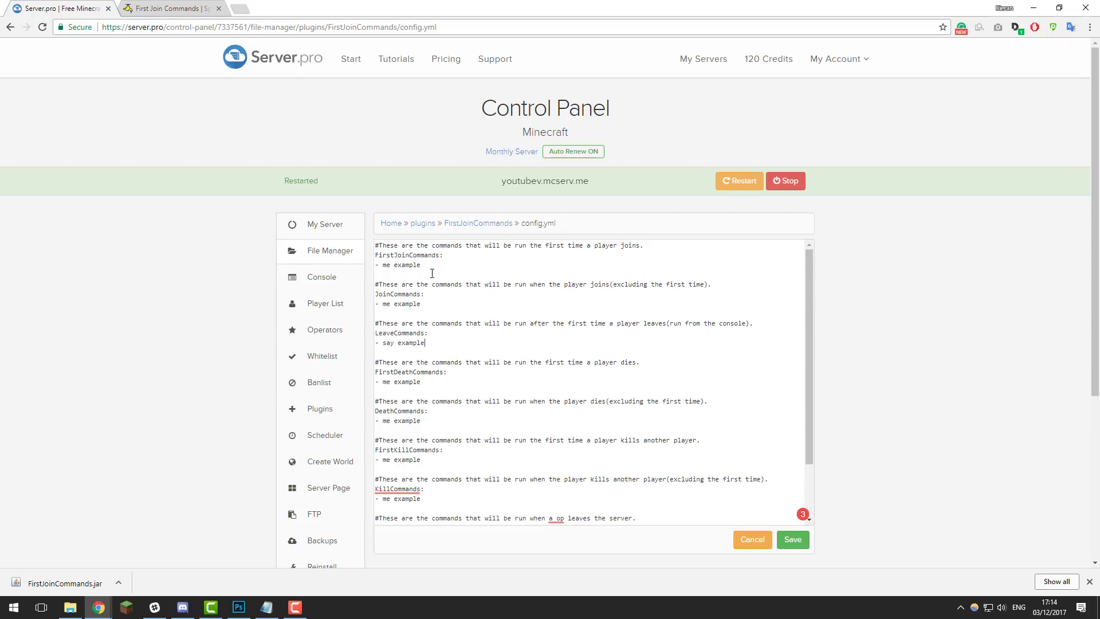
Step: Check the plugin page's placeholders and replace the FirstJoinCommands example in config.yml with "say %player% welcome to this server!"
{"action": "left_click_drag", "start_coordinate": [419, 265], "coordinate": [376, 267]}
{"action": "left_click", "coordinate": [441, 264]}
{"action": "left_click", "coordinate": [150, 8]}
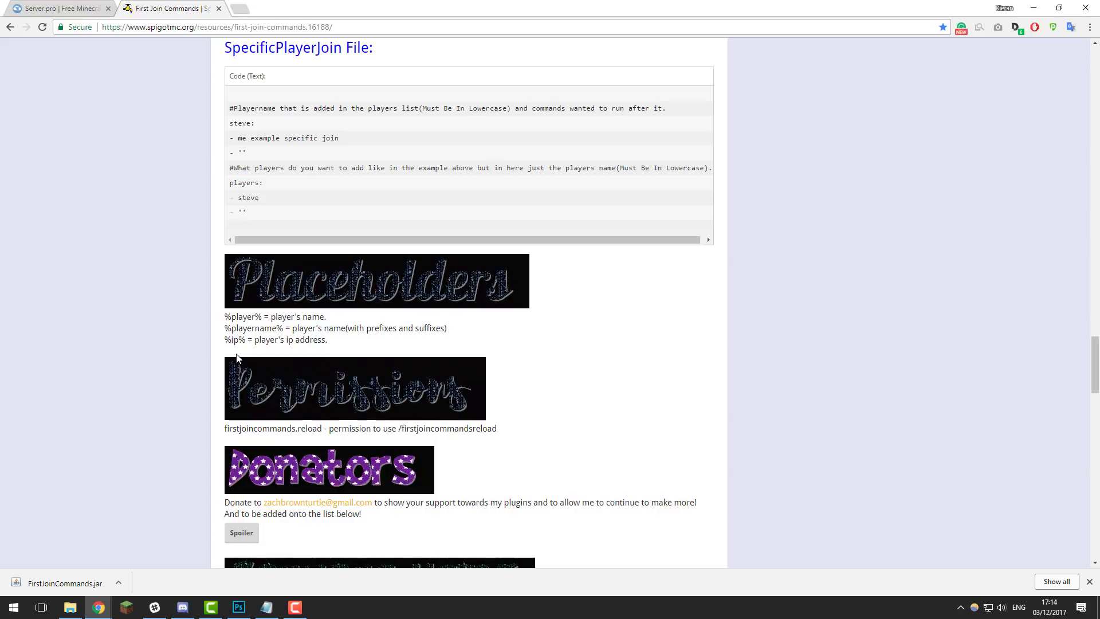
{"action": "key", "text": "ctrl+shift+Tab"}
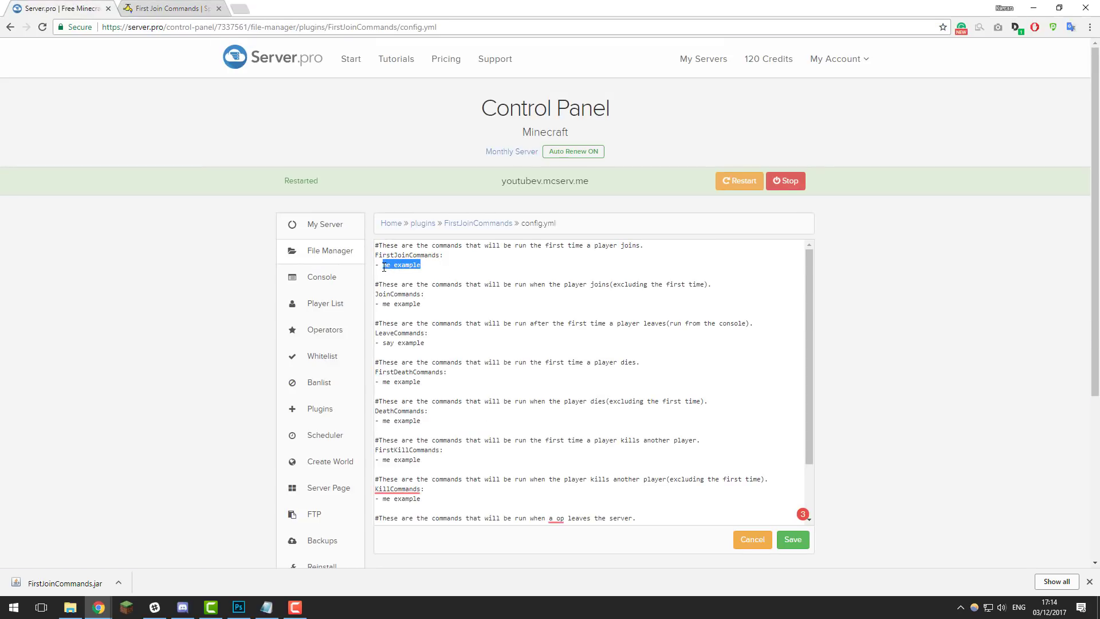
{"action": "type", "text": "say %player% welcome to this server"}
{"action": "key", "text": "BackSpace"}
{"action": "key", "text": "BackSpace"}
{"action": "type", "text": "ver!"}
{"action": "scroll", "coordinate": [395, 476], "scroll_direction": "down", "scroll_amount": 3}
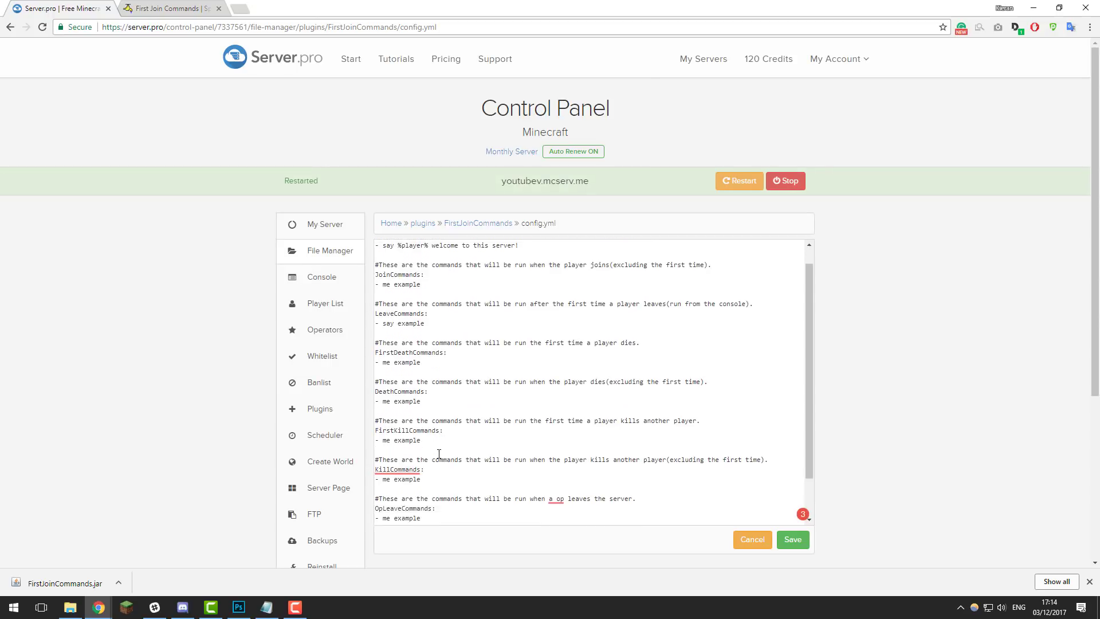
{"action": "scroll", "coordinate": [450, 451], "scroll_direction": "up", "scroll_amount": 3}
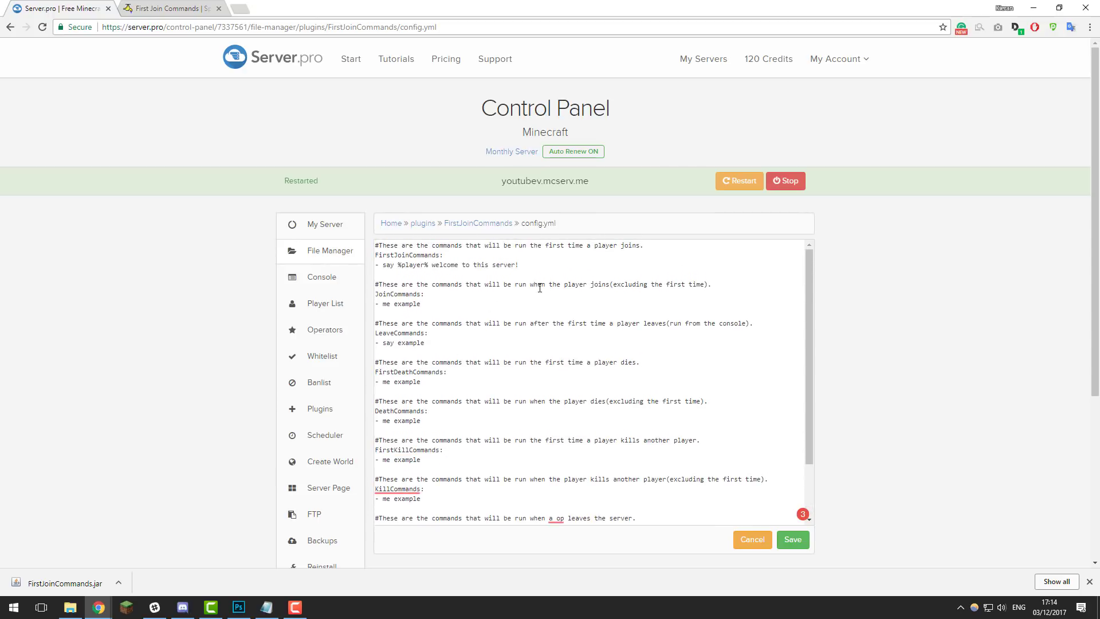
{"action": "key", "text": "Return"}
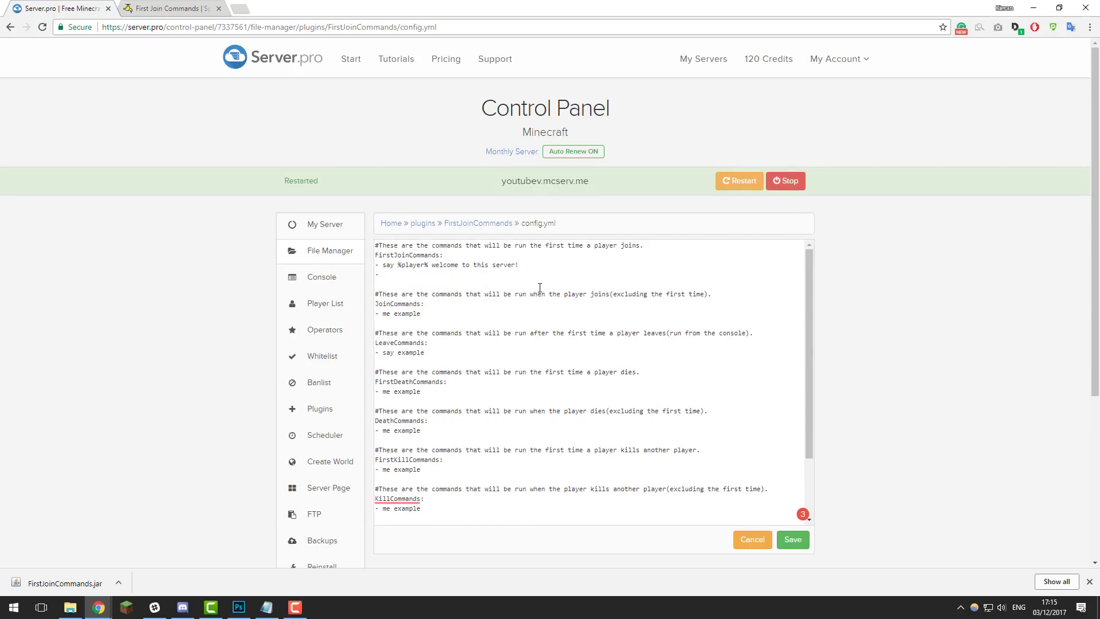
{"action": "type", "text": "- give %player% wood 1"}
{"action": "key", "text": "shift+Home"}
{"action": "key", "text": "BackSpace"}
{"action": "key", "text": "BackSpace"}
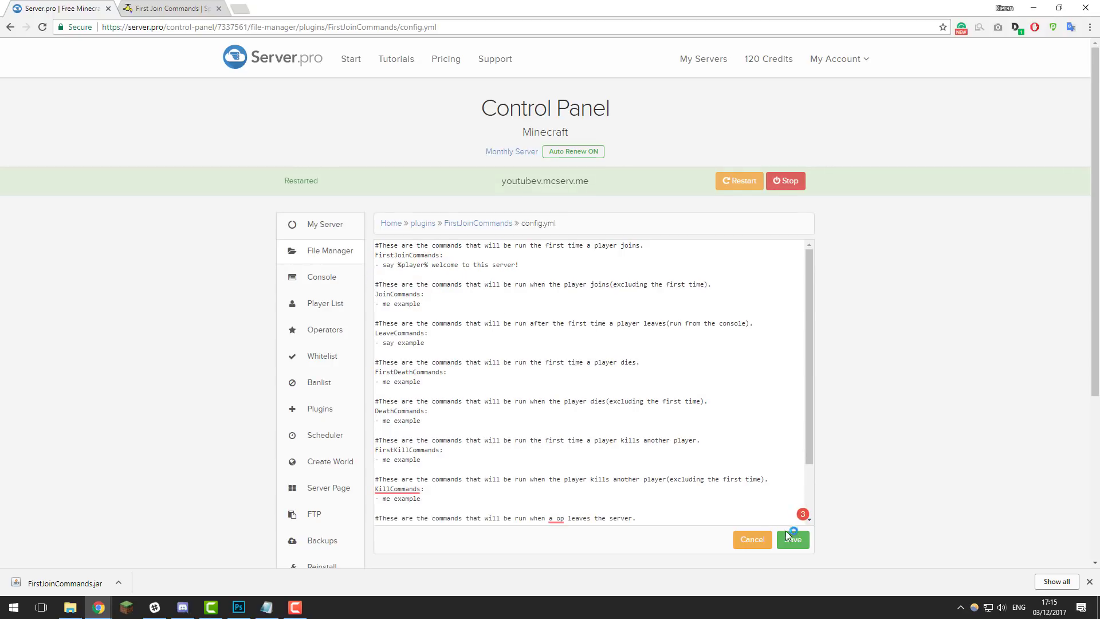
Step: Save the edited config.yml
{"action": "left_click", "coordinate": [792, 541]}
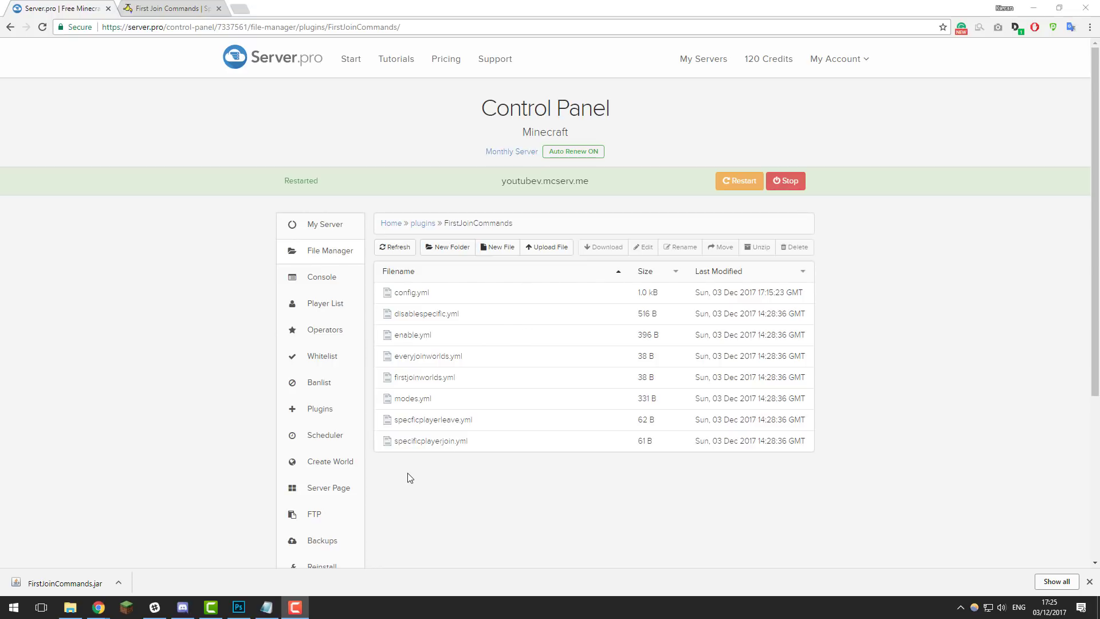
Step: Open disablespecific.yml and replace the example entries under FirstJoinCommands with the worlds factions, pvp and creative
{"action": "left_click", "coordinate": [451, 319]}
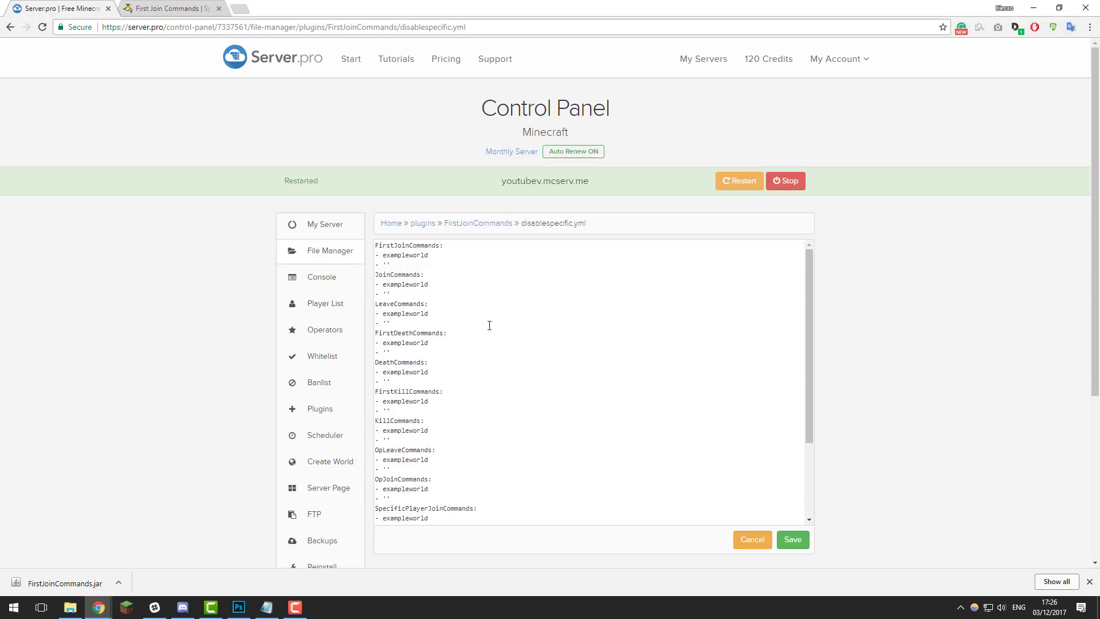
{"action": "scroll", "coordinate": [491, 347], "scroll_direction": "down", "scroll_amount": 3}
{"action": "double_click", "coordinate": [418, 256]}
{"action": "type", "text": "factions - "}
{"action": "type", "text": "pvp"}
{"action": "key", "text": "Return"}
{"action": "type", "text": "-"}
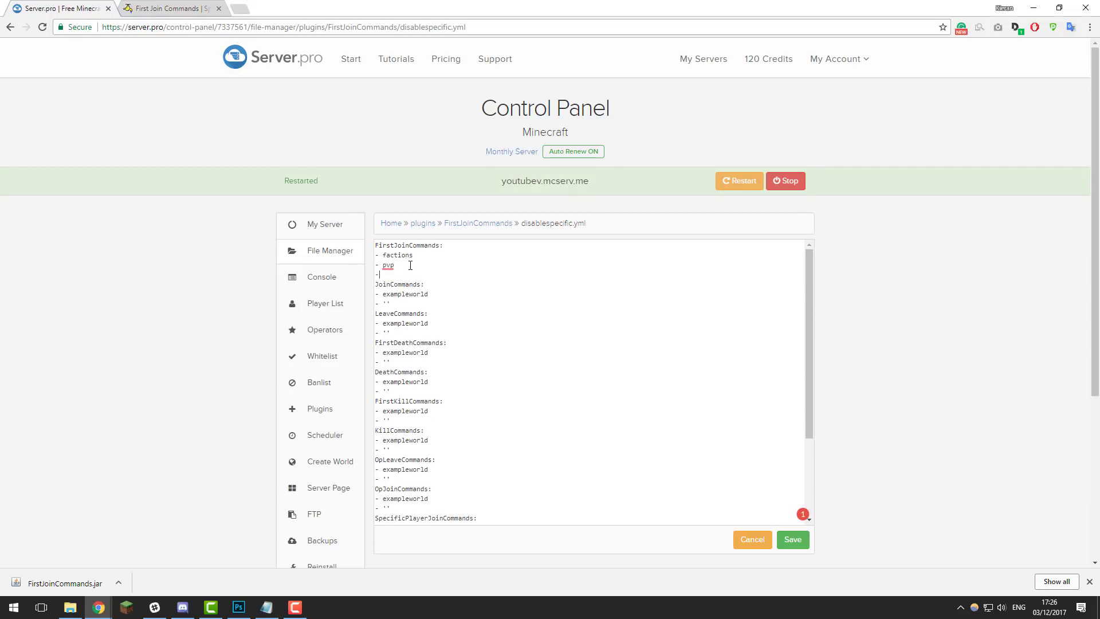
{"action": "type", "text": " creative"}
Step: Remove the pvp and creative entries under FirstJoinCommands and capitalise the remaining world name as Factions
{"action": "left_click_drag", "start_coordinate": [417, 274], "coordinate": [376, 264]}
{"action": "key", "text": "BackSpace"}
{"action": "key", "text": "BackSpace"}
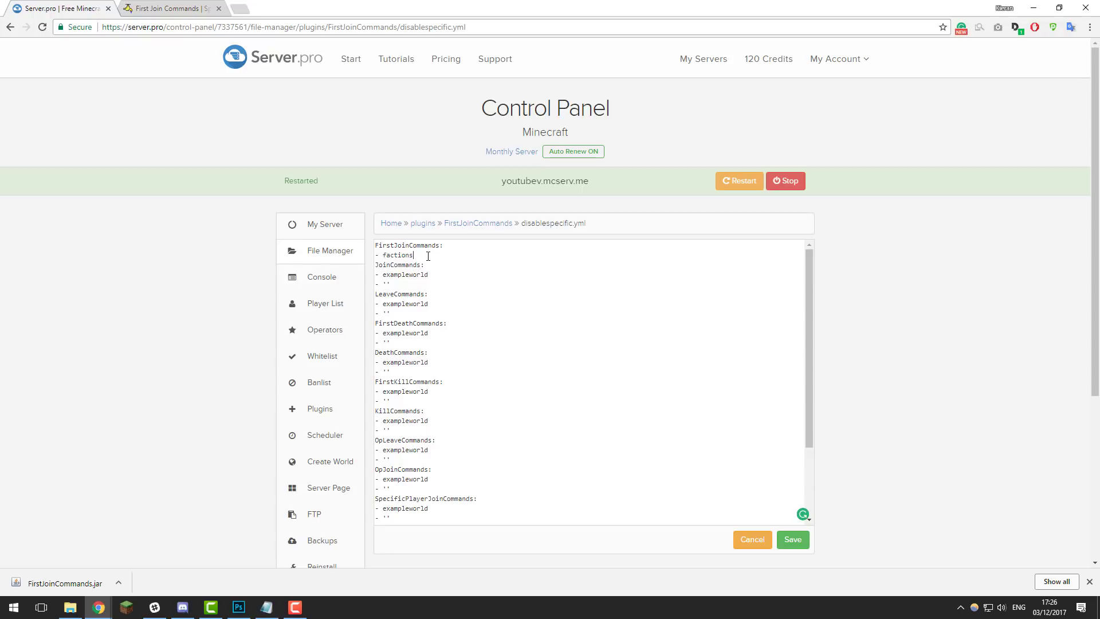
{"action": "left_click", "coordinate": [387, 255]}
{"action": "key", "text": "BackSpace"}
{"action": "type", "text": "F"}
{"action": "scroll", "coordinate": [463, 369], "scroll_direction": "down", "scroll_amount": 3}
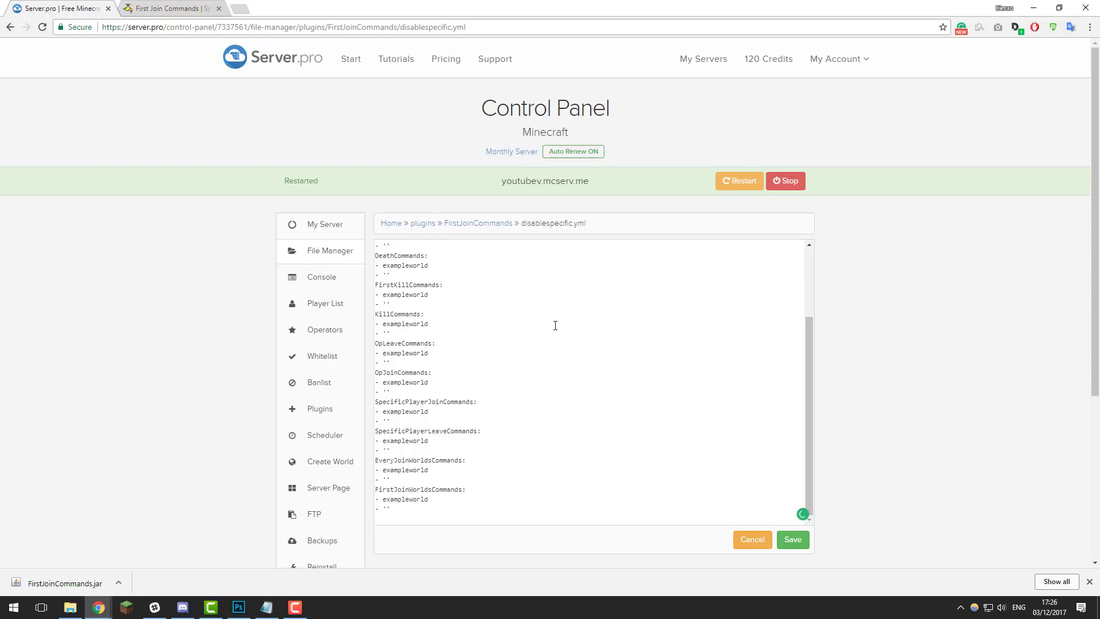
Step: Save the edited disablespecific.yml
{"action": "scroll", "coordinate": [520, 348], "scroll_direction": "up", "scroll_amount": 3}
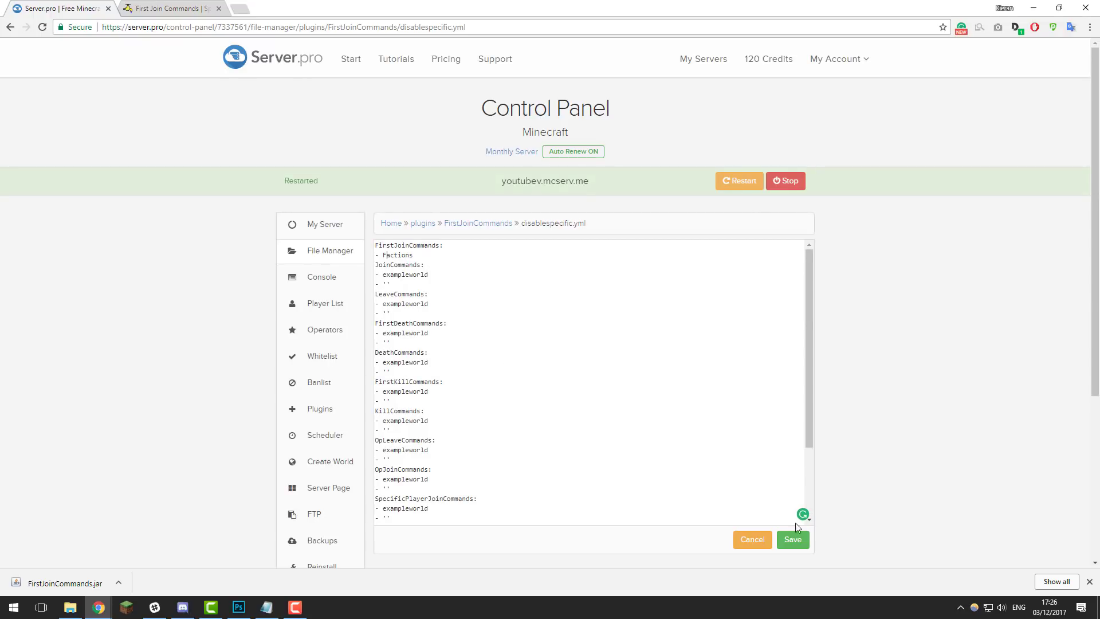
{"action": "left_click", "coordinate": [793, 539]}
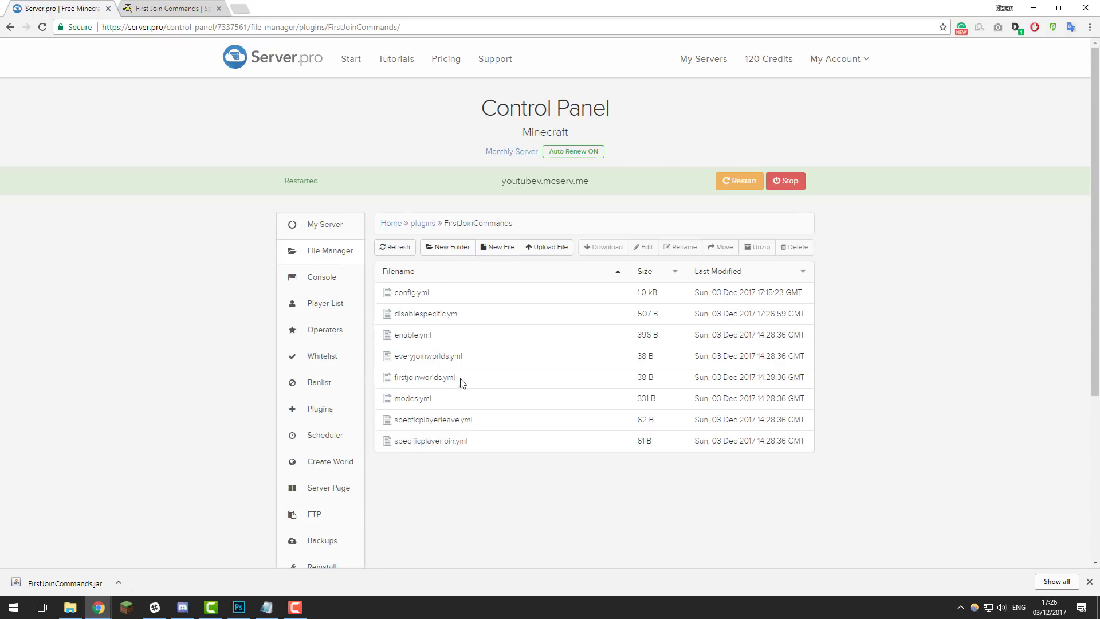
Step: Open enable.yml, switch FirstJoinCommandsEnabled to false and back to true, and save the file
{"action": "left_click", "coordinate": [424, 344]}
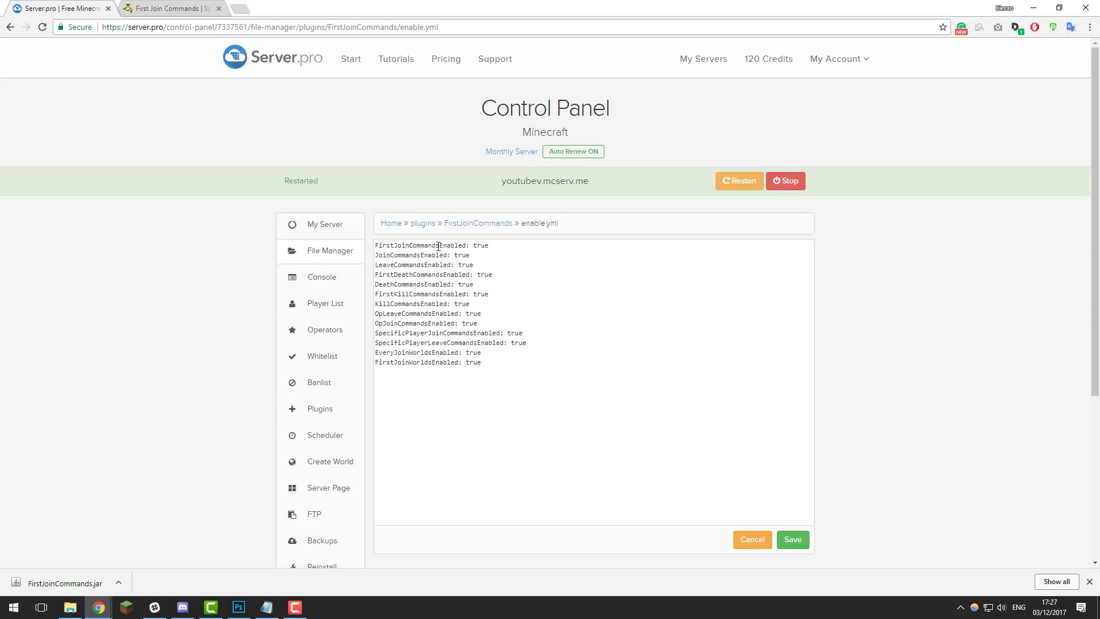
{"action": "double_click", "coordinate": [480, 245]}
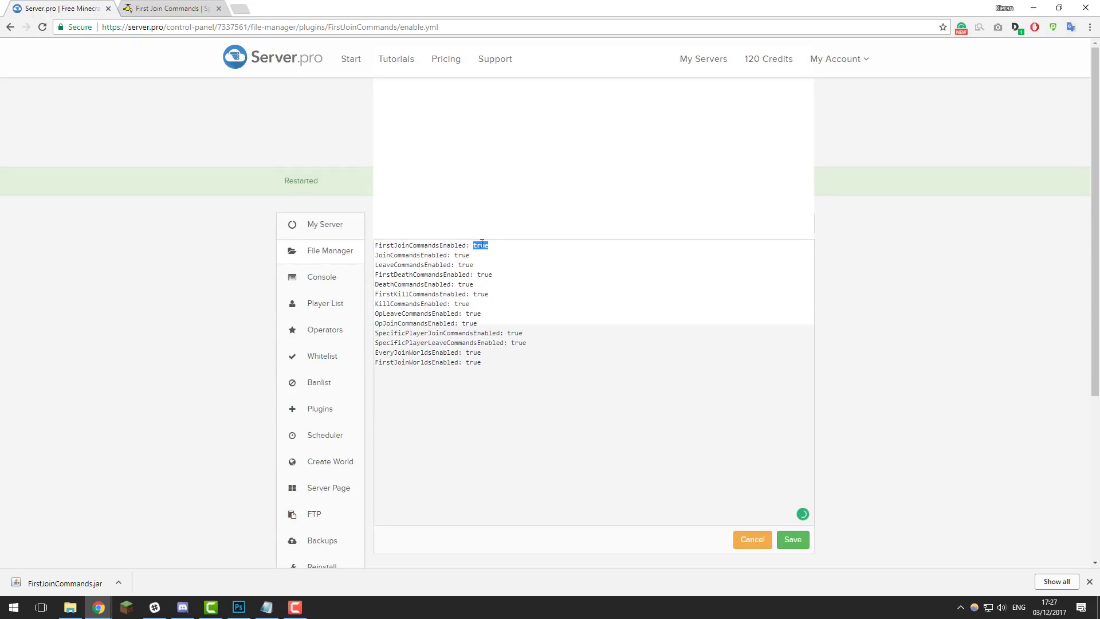
{"action": "type", "text": "false"}
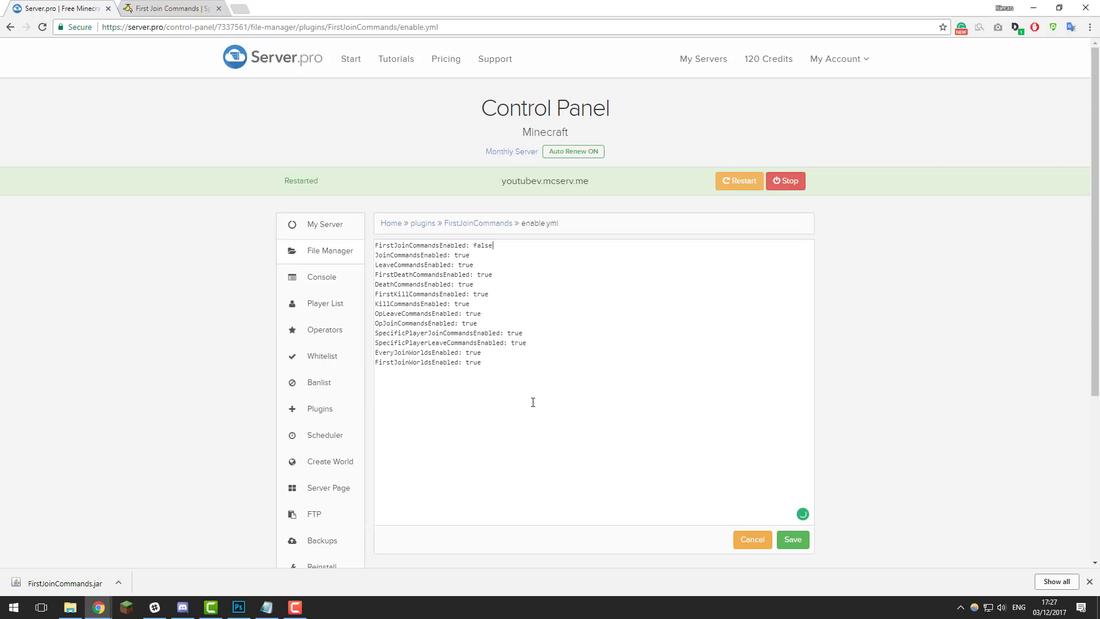
{"action": "double_click", "coordinate": [488, 245]}
{"action": "type", "text": "true"}
{"action": "left_click", "coordinate": [792, 540]}
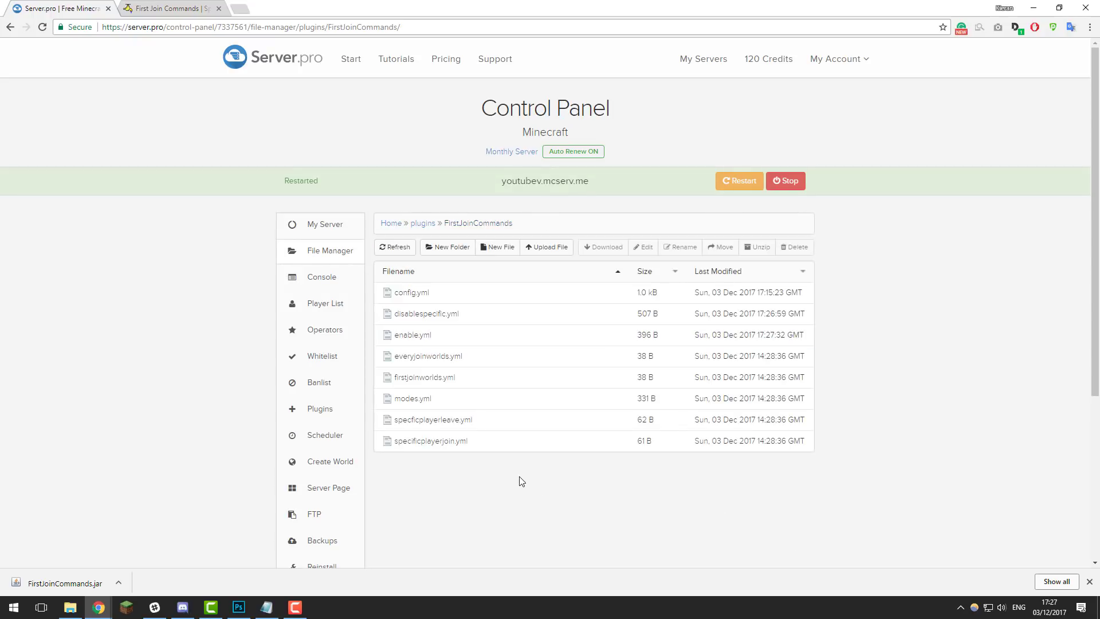
Step: Open everyjoinworlds.yml and add a factions entry below the example with the command "say %player% has joined the factions world!"
{"action": "left_click", "coordinate": [437, 356]}
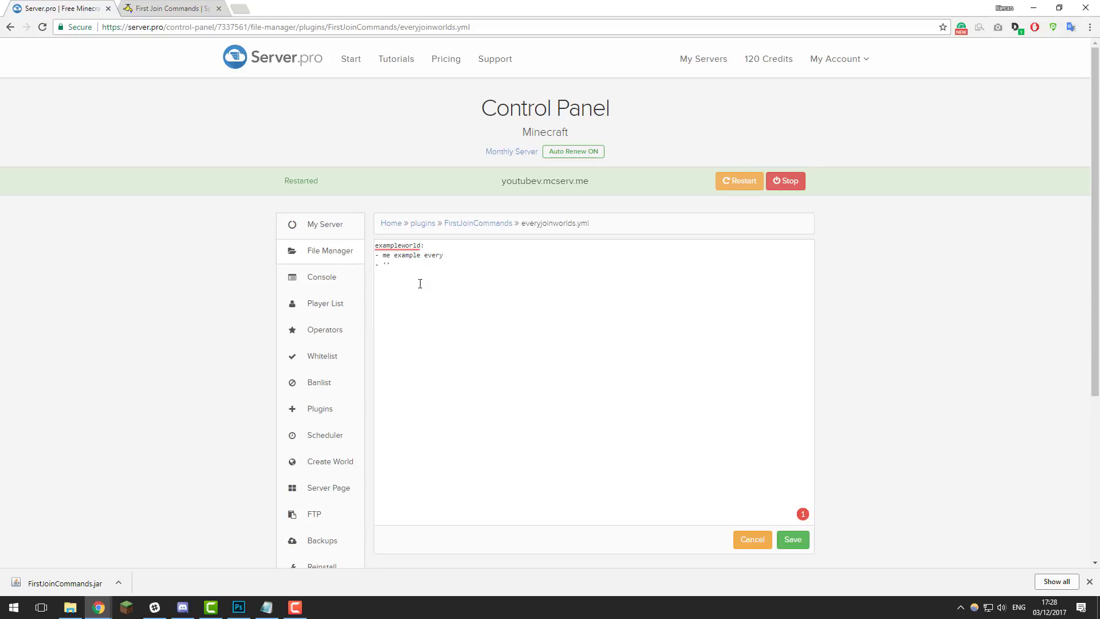
{"action": "type", "text": "factions: - "}
{"action": "type", "text": "say %player% "}
{"action": "type", "text": "has joined the faction"}
{"action": "type", "text": "s world!"}
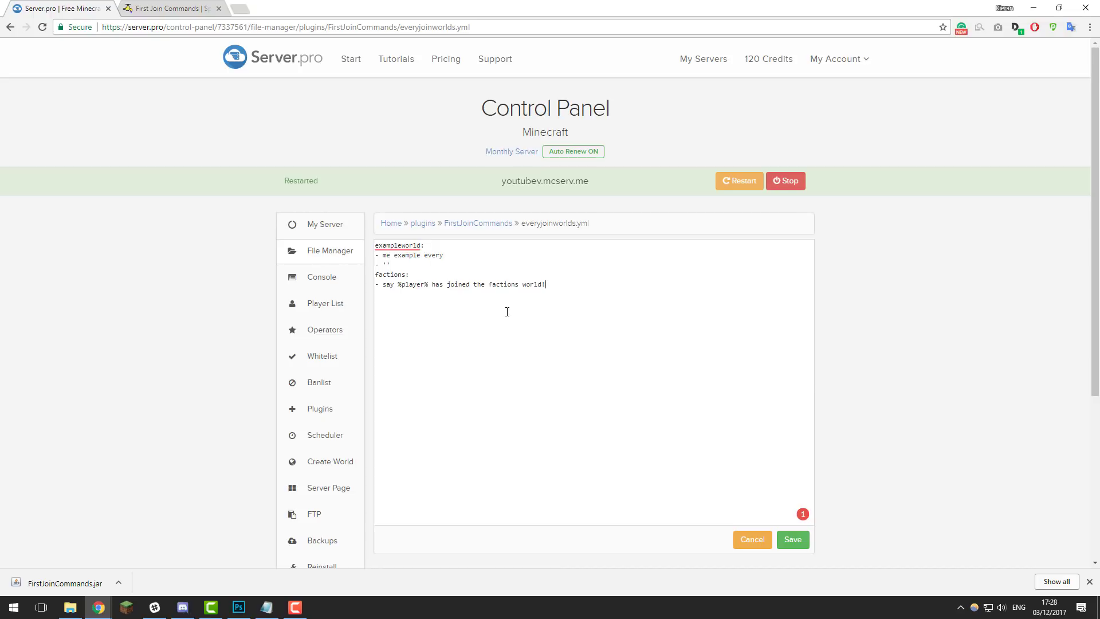
Step: Delete the added factions entry from everyjoinworlds.yml and save the file
{"action": "left_click_drag", "start_coordinate": [587, 284], "coordinate": [580, 268]}
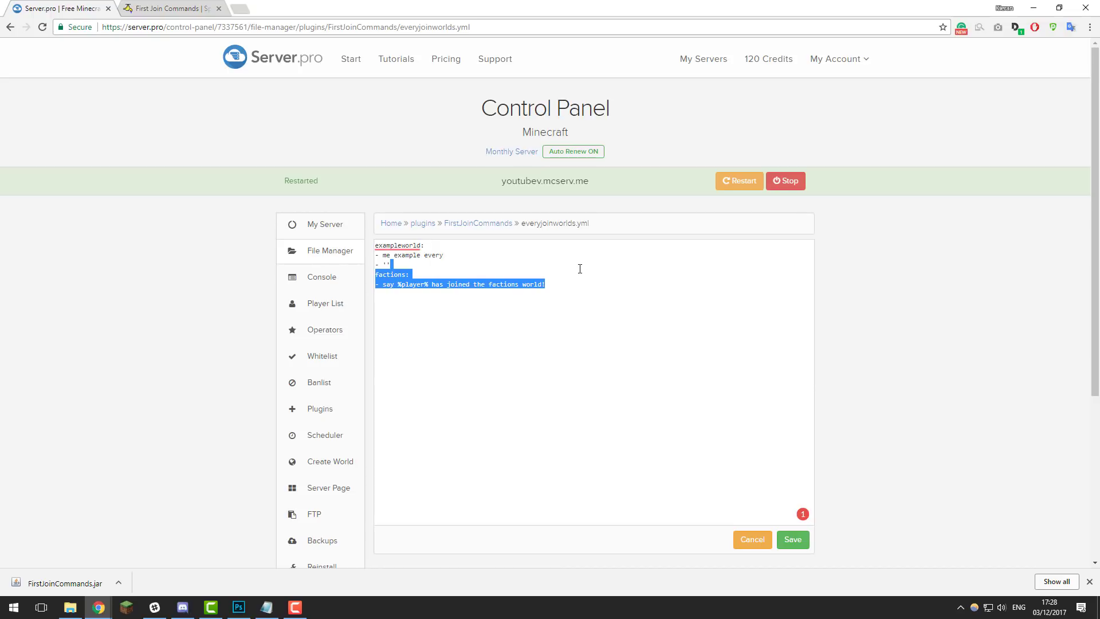
{"action": "key", "text": "BackSpace"}
{"action": "left_click", "coordinate": [795, 543]}
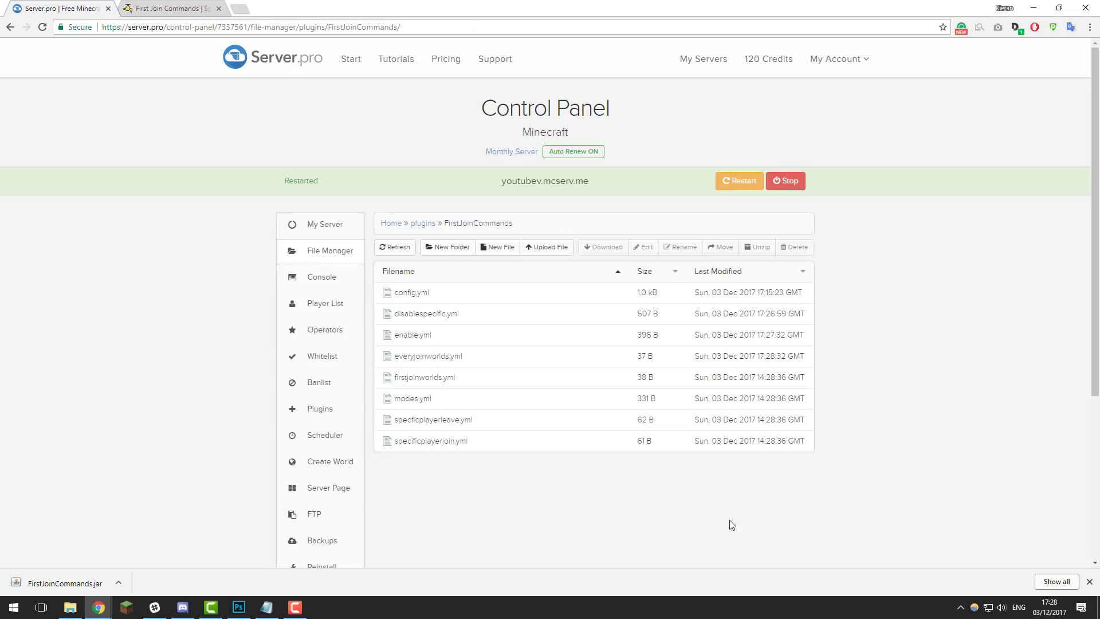
Step: View the example entry in firstjoinworlds.yml and return to the FirstJoinCommands folder
{"action": "left_click", "coordinate": [441, 378]}
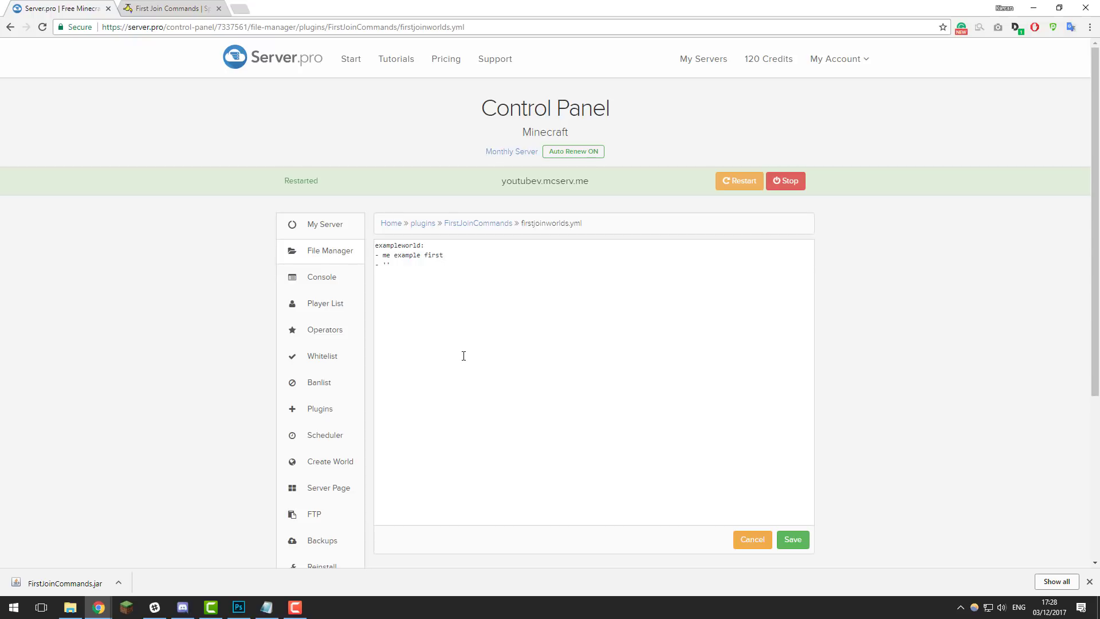
{"action": "left_click", "coordinate": [491, 223]}
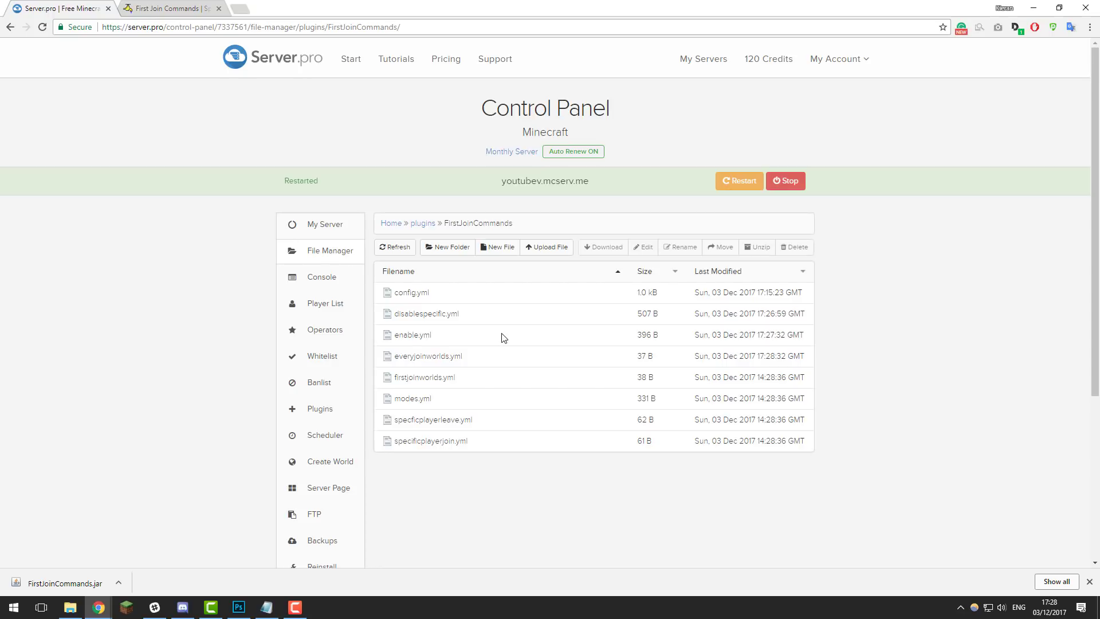
Step: Open modes.yml and set FirstJoinCommandsMode to server
{"action": "left_click", "coordinate": [424, 399]}
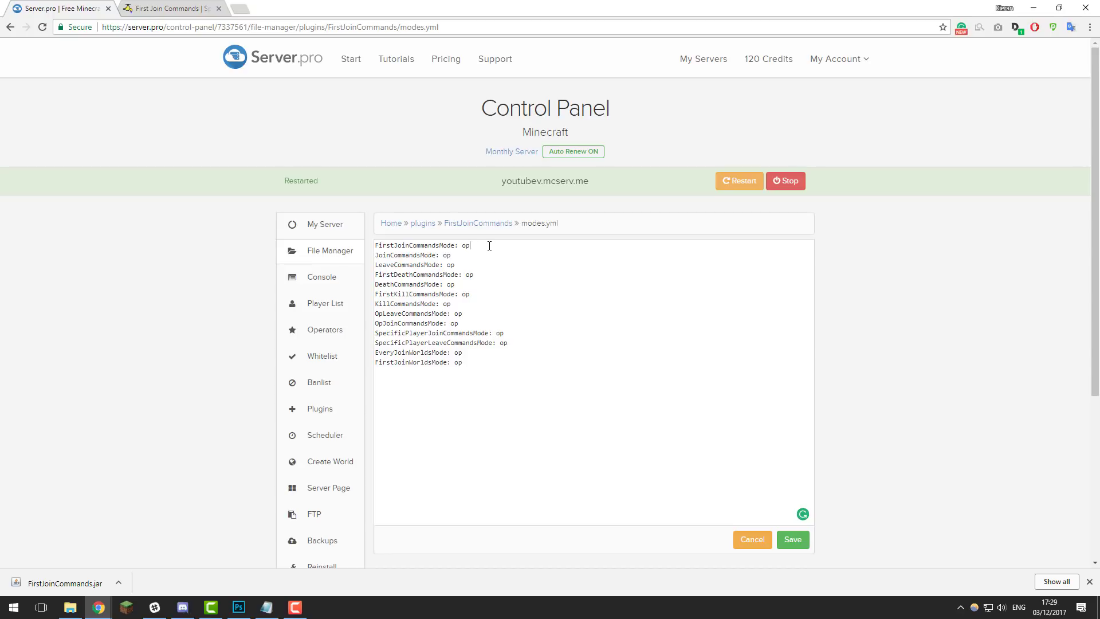
{"action": "key", "text": "BackSpace"}
{"action": "key", "text": "BackSpace"}
{"action": "type", "text": "console"}
{"action": "key", "text": "BackSpace"}
{"action": "key", "text": "BackSpace"}
{"action": "key", "text": "BackSpace"}
{"action": "type", "text": "playe"}
{"action": "type", "text": "r"}
{"action": "double_click", "coordinate": [476, 246]}
{"action": "type", "text": "server"}
Step: Set the mode of all remaining command types in modes.yml, from JoinCommandsMode to FirstJoinWorldsMode, to server
{"action": "left_click", "coordinate": [470, 259]}
{"action": "key", "text": "BackSpace"}
{"action": "key", "text": "BackSpace"}
{"action": "type", "text": "server"}
{"action": "key", "text": "Down"}
{"action": "key", "text": "End"}
{"action": "key", "text": "BackSpace"}
{"action": "key", "text": "BackSpace"}
{"action": "type", "text": "server"}
{"action": "key", "text": "Return"}
{"action": "key", "text": "BackSpace"}
{"action": "key", "text": "Down"}
{"action": "key", "text": "End"}
{"action": "key", "text": "BackSpace"}
{"action": "key", "text": "BackSpace"}
{"action": "type", "text": "server"}
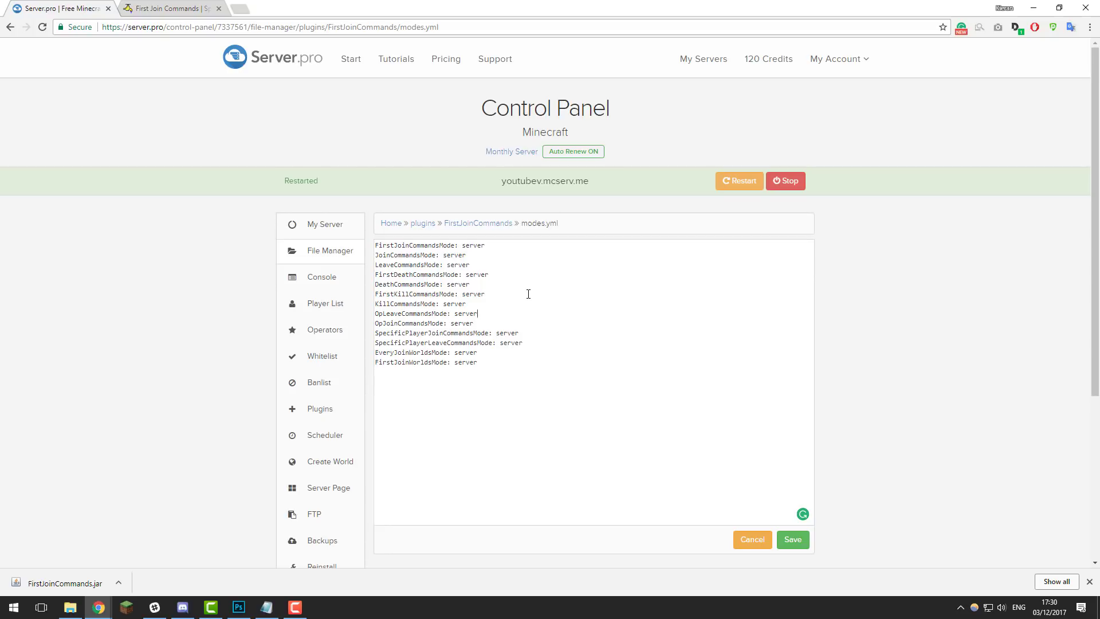
Step: Set FirstKillCommandsMode to op and FirstJoinWorldsMode to player, and save modes.yml
{"action": "double_click", "coordinate": [481, 294]}
{"action": "type", "text": "op"}
{"action": "double_click", "coordinate": [467, 363]}
{"action": "type", "text": "player"}
{"action": "left_click", "coordinate": [794, 539]}
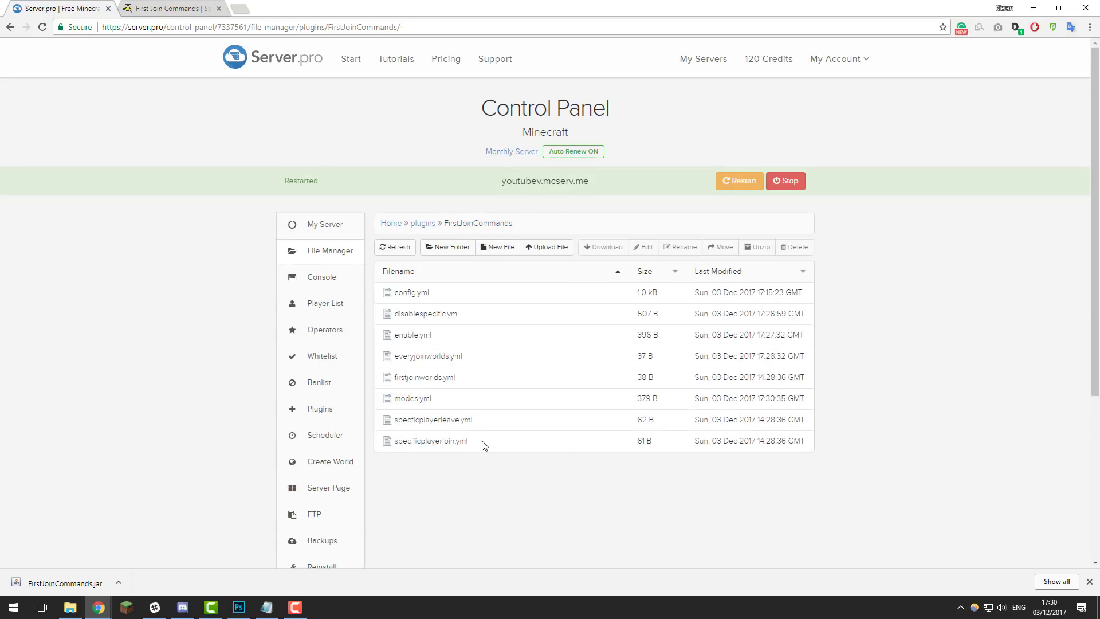
Step: Open specficplayerleave.yml and replace the empty entry under players with the second player's username
{"action": "left_click", "coordinate": [456, 426]}
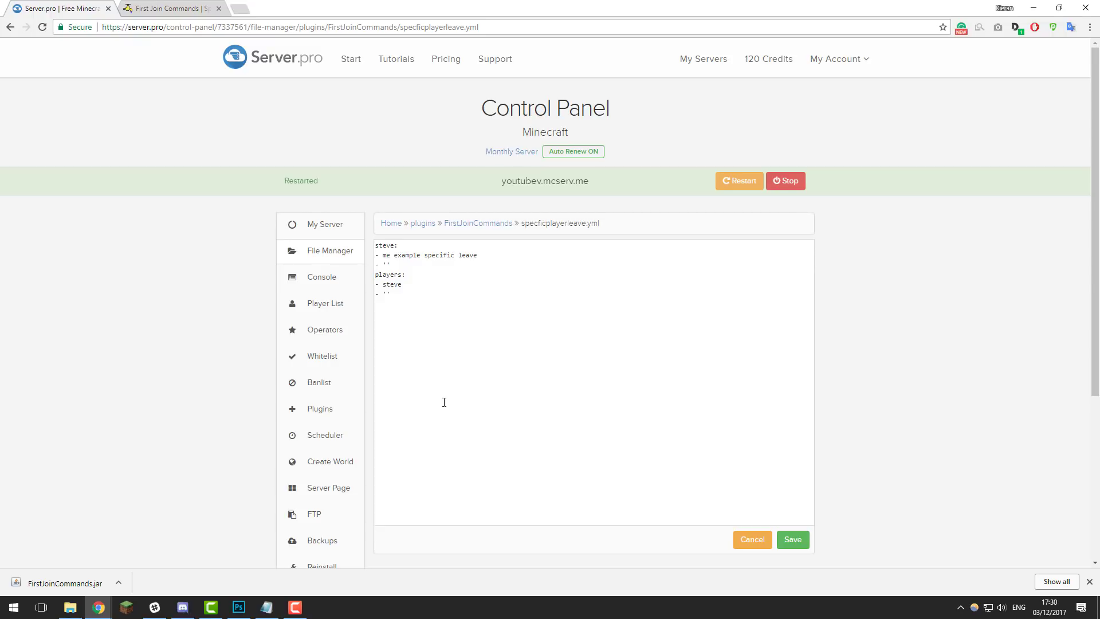
{"action": "key", "text": "F9"}
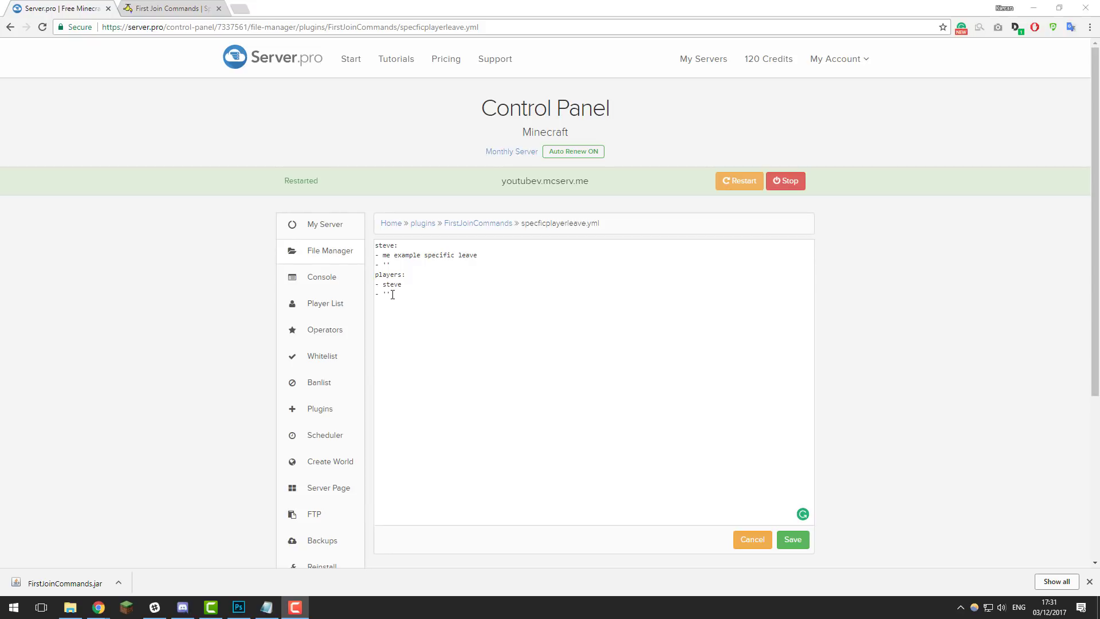
{"action": "left_click", "coordinate": [392, 294]}
{"action": "left_click_drag", "start_coordinate": [392, 295], "coordinate": [375, 284]}
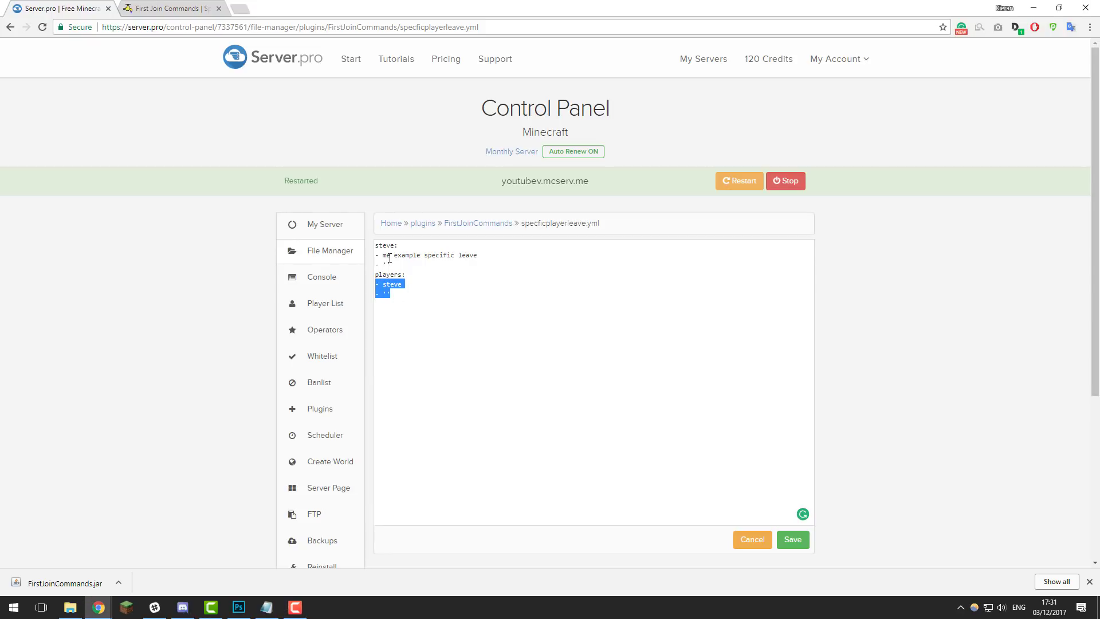
{"action": "left_click", "coordinate": [389, 289]}
{"action": "type", "text": "acerk12"}
Step: Duplicate the steve command block below the original, rename the copy to the second player's username, and save specficplayerleave.yml
{"action": "left_click_drag", "start_coordinate": [401, 265], "coordinate": [375, 245]}
{"action": "left_click", "coordinate": [390, 264]}
{"action": "type", "text": "steve: - me example specific leave - ''"}
{"action": "left_click_drag", "start_coordinate": [392, 276], "coordinate": [371, 279]}
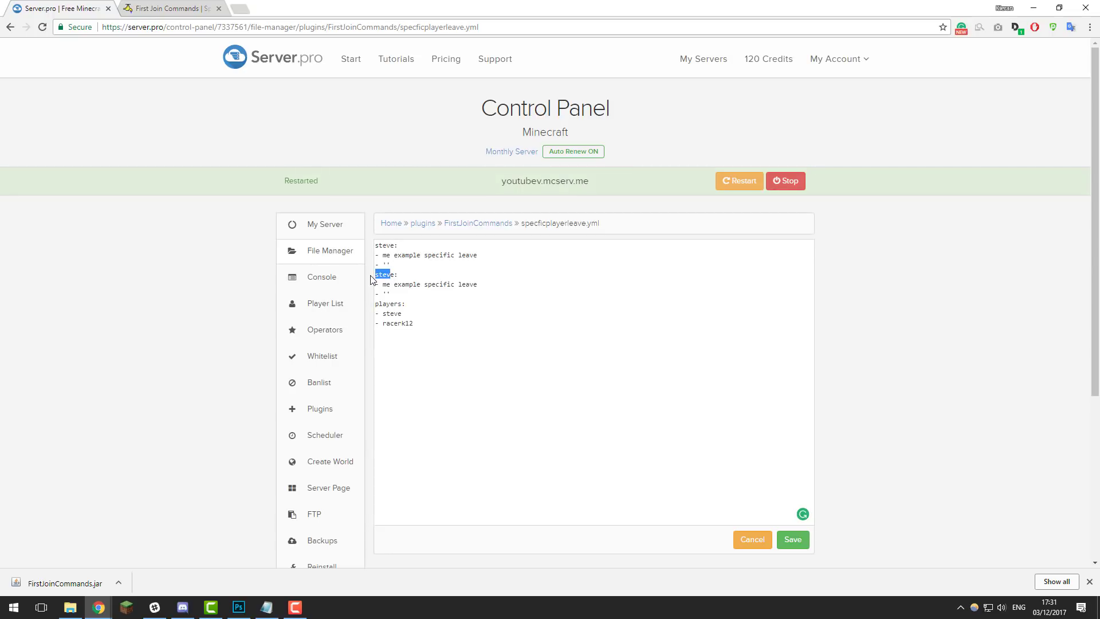
{"action": "type", "text": "racerk12:"}
{"action": "left_click_drag", "start_coordinate": [475, 284], "coordinate": [378, 281]}
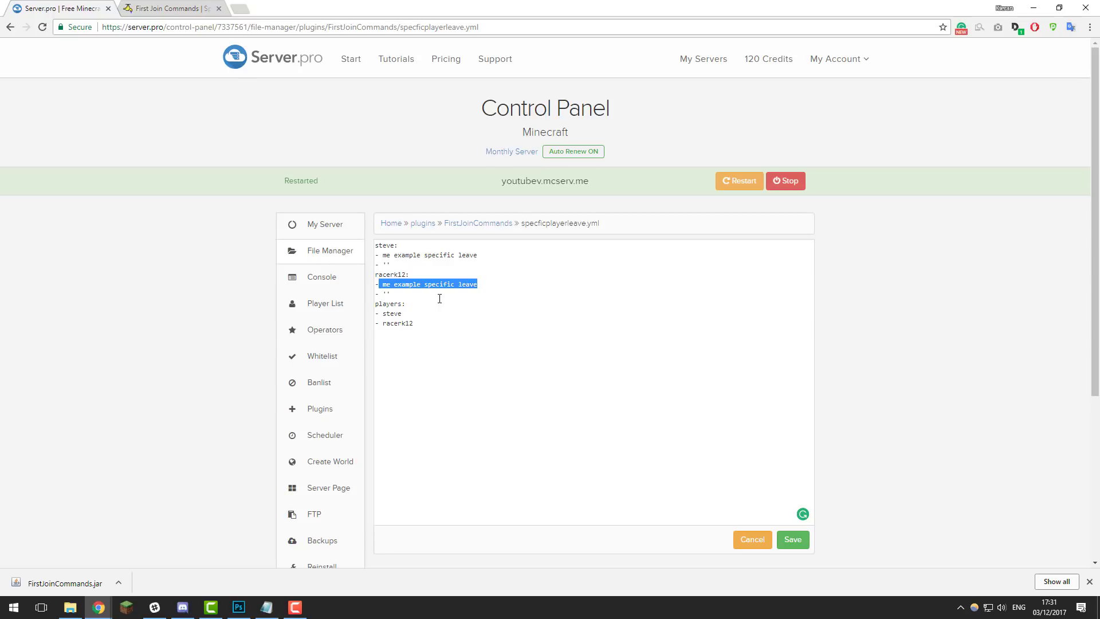
{"action": "left_click", "coordinate": [792, 540]}
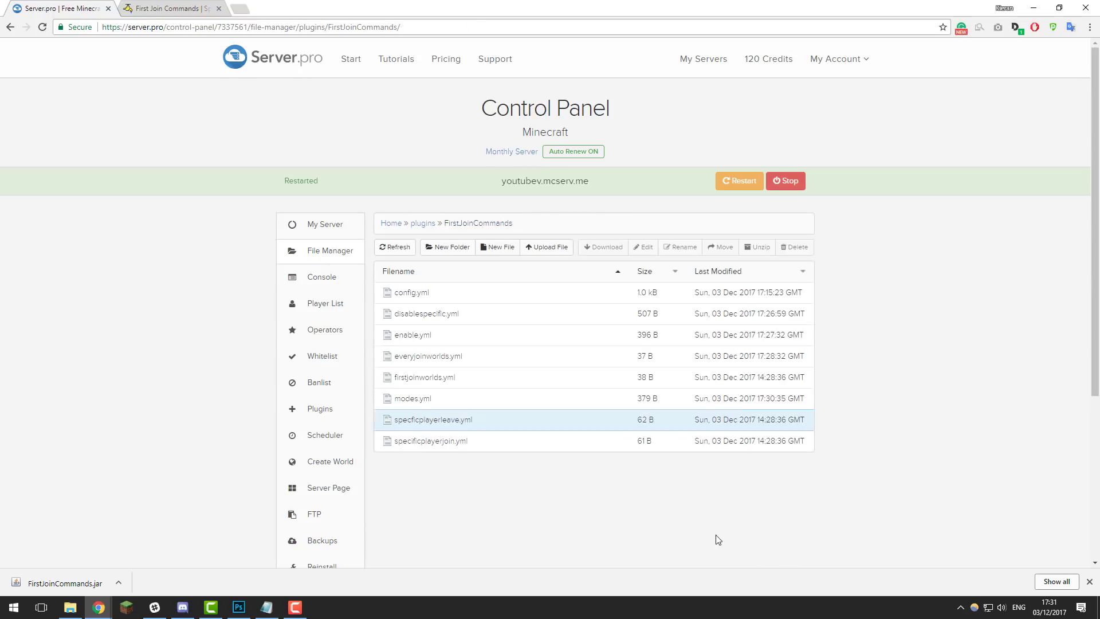
Step: View the example entries in specificplayerjoin.yml and return to the FirstJoinCommands folder
{"action": "double_click", "coordinate": [418, 441]}
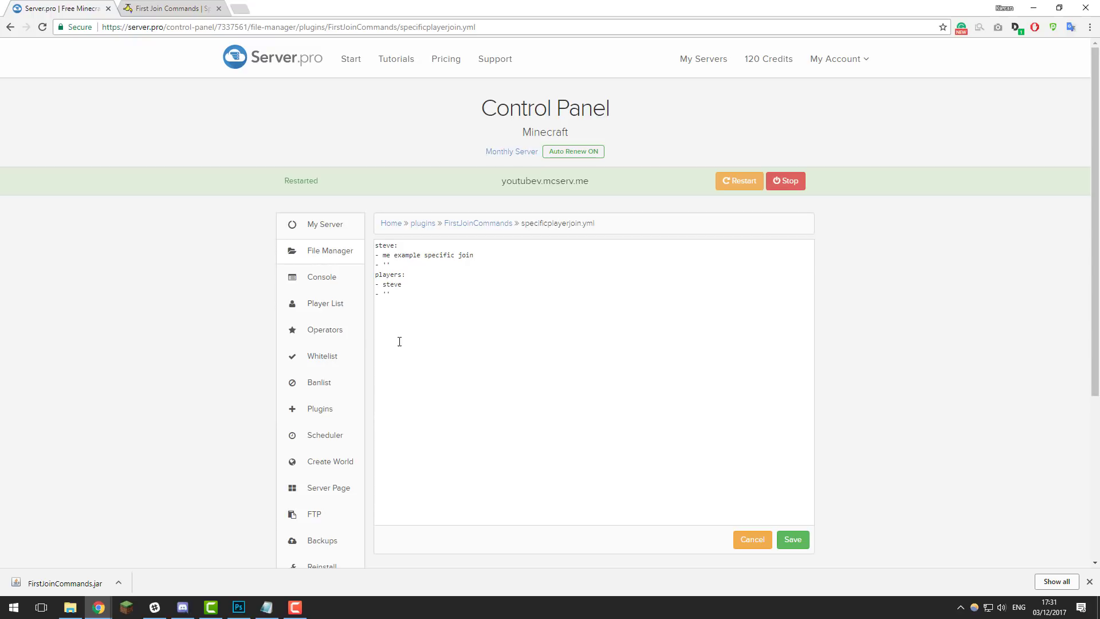
{"action": "left_click", "coordinate": [488, 224]}
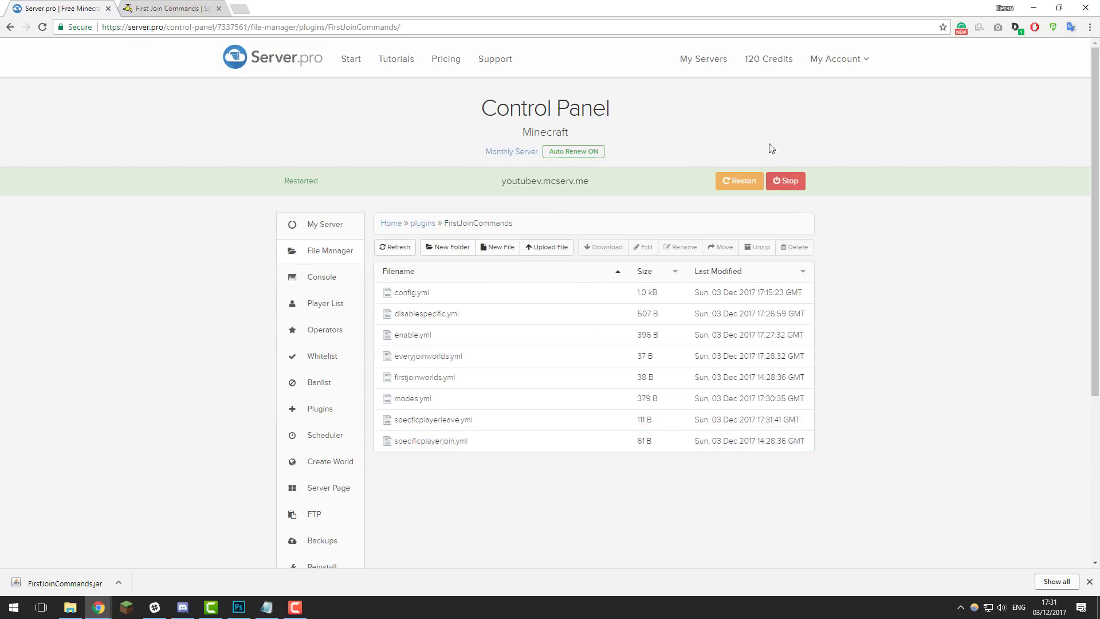
Step: Restart the Minecraft server to apply the edited plugin configuration
{"action": "left_click", "coordinate": [740, 181]}
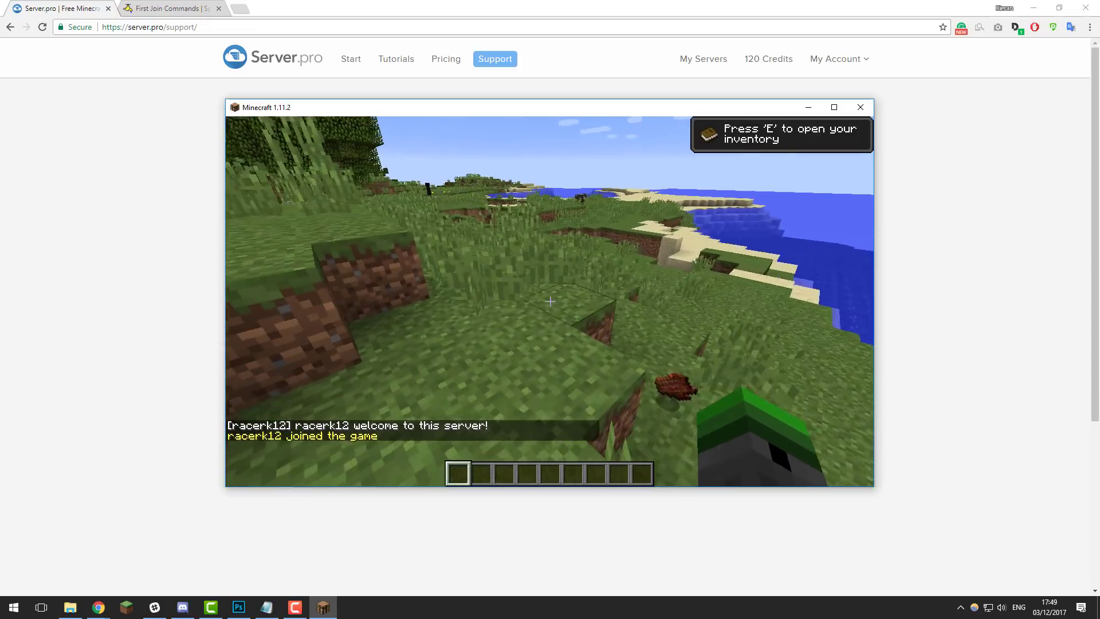
{"action": "key", "text": "w"}
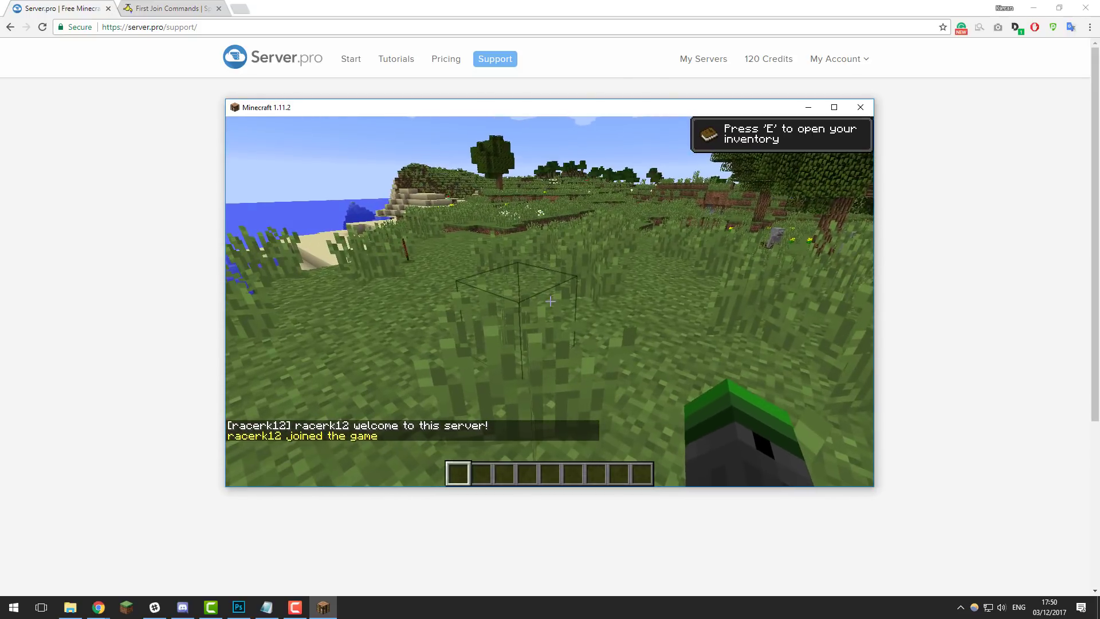